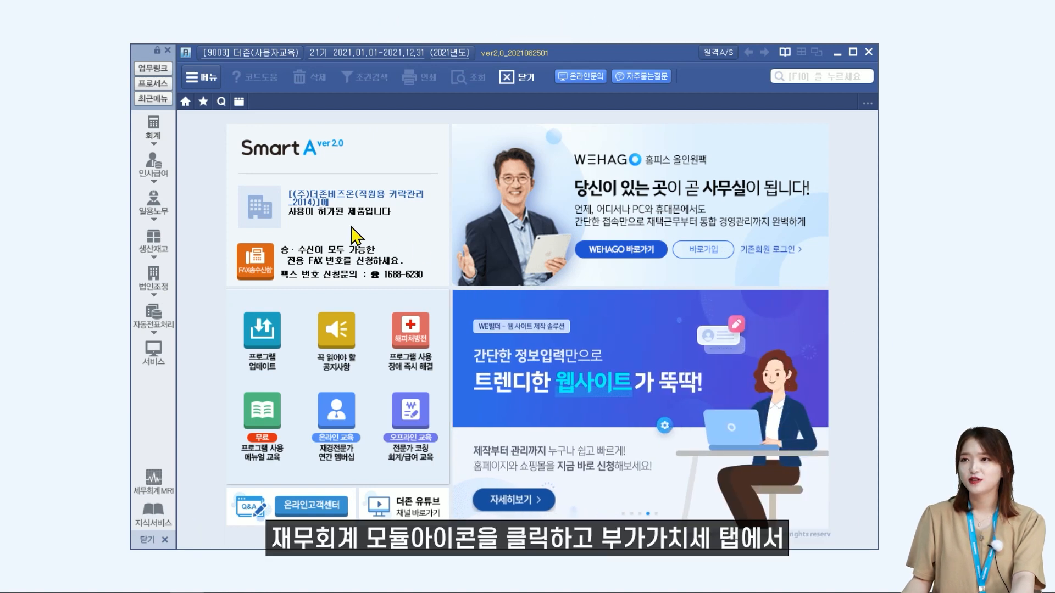
Open the 부가가치세신고서 form from the 부가가치세 group of the 회계 module.
{"action": "left_click", "coordinate": [165, 130]}
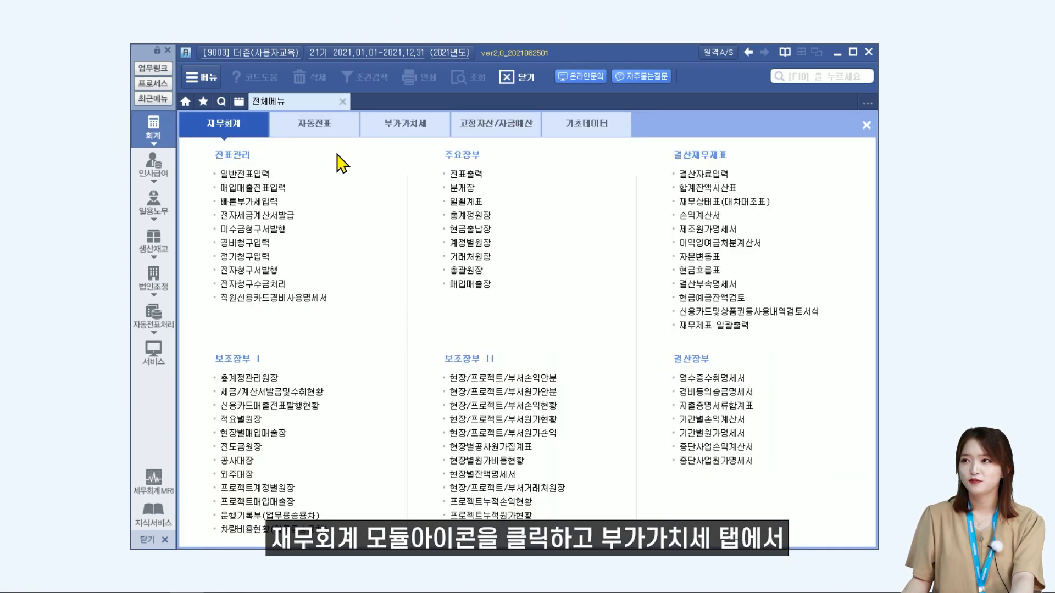
{"action": "left_click", "coordinate": [394, 131]}
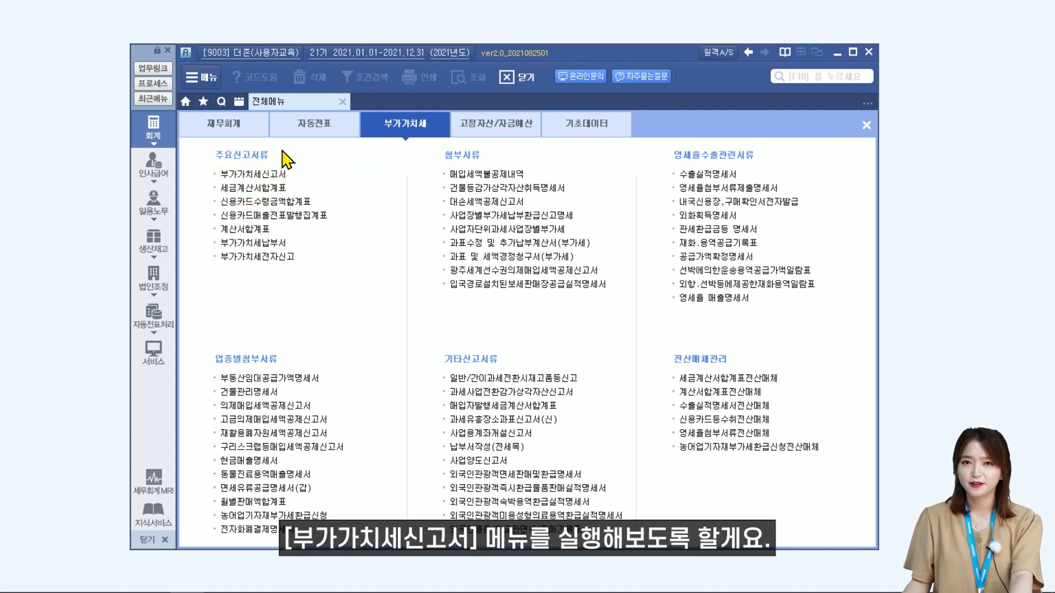
{"action": "left_click", "coordinate": [281, 174]}
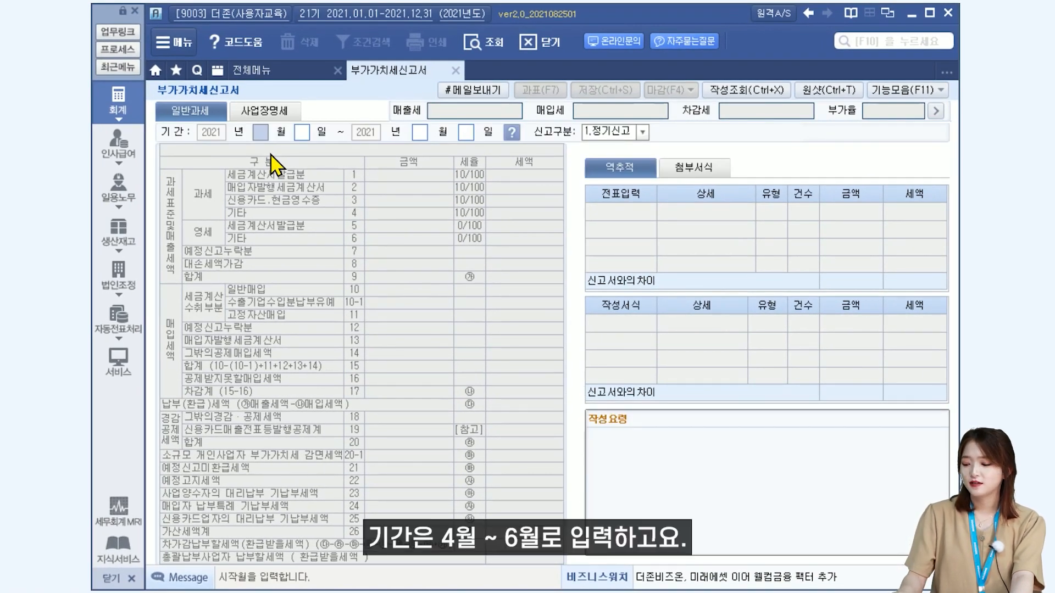
Set the filing period to months 04 through 06, keep the filing type 1.정기신고, and load the VAT return.
{"action": "type", "text": "4"}
{"action": "key", "text": "Return"}
{"action": "type", "text": "6"}
{"action": "key", "text": "Return"}
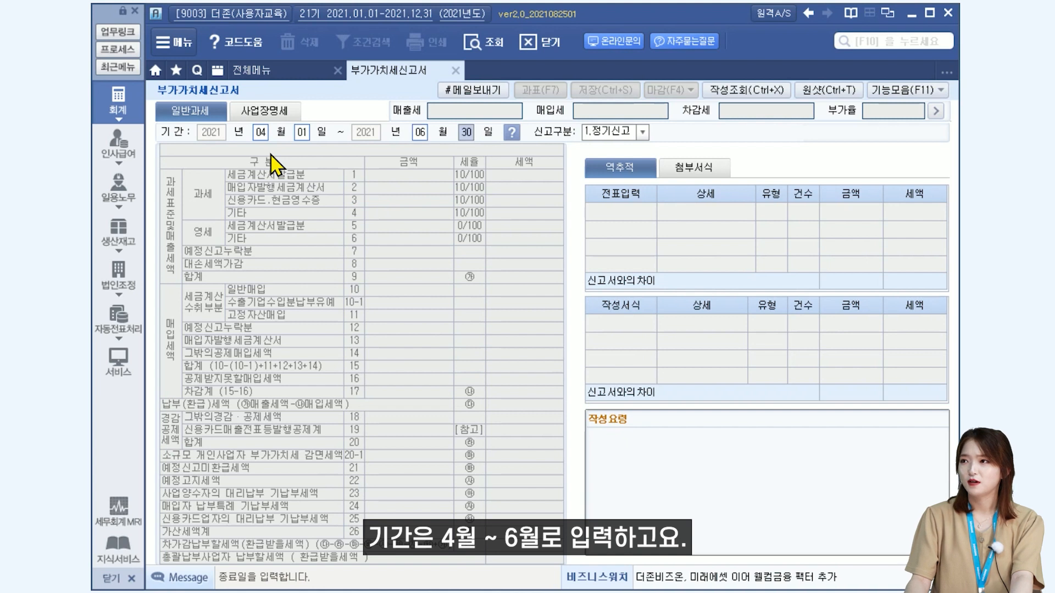
{"action": "key", "text": "Return"}
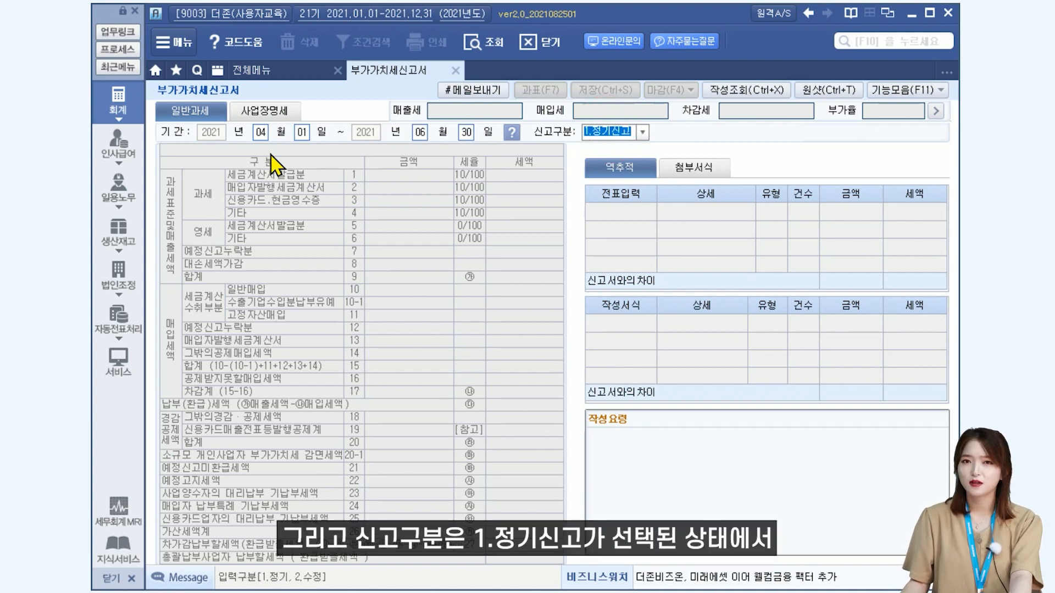
{"action": "key", "text": "Return"}
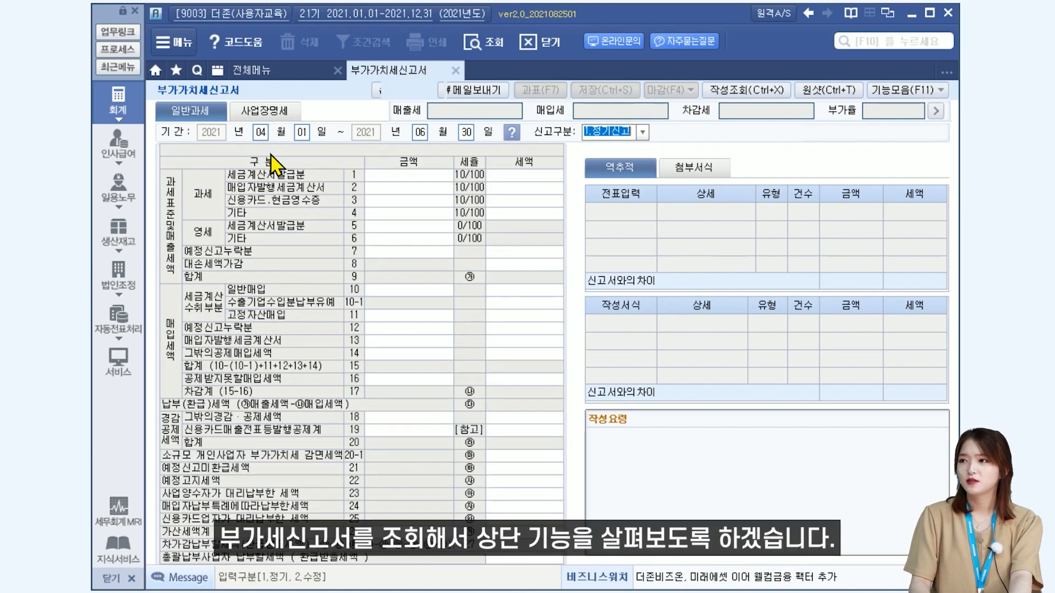
{"action": "key", "text": "Return"}
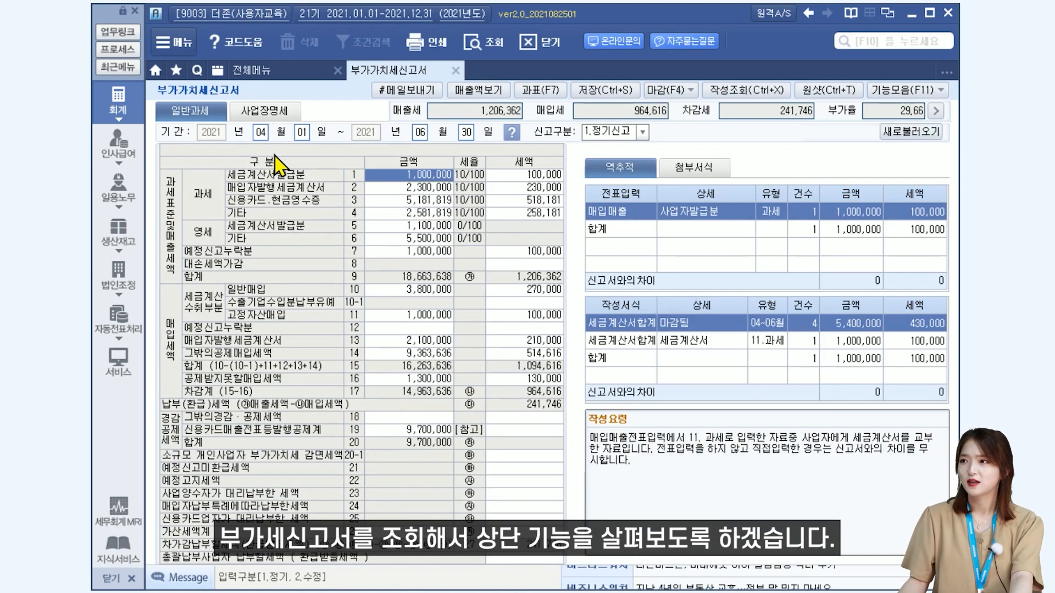
View the sales check for the preceding six months and close it.
{"action": "left_click", "coordinate": [479, 92]}
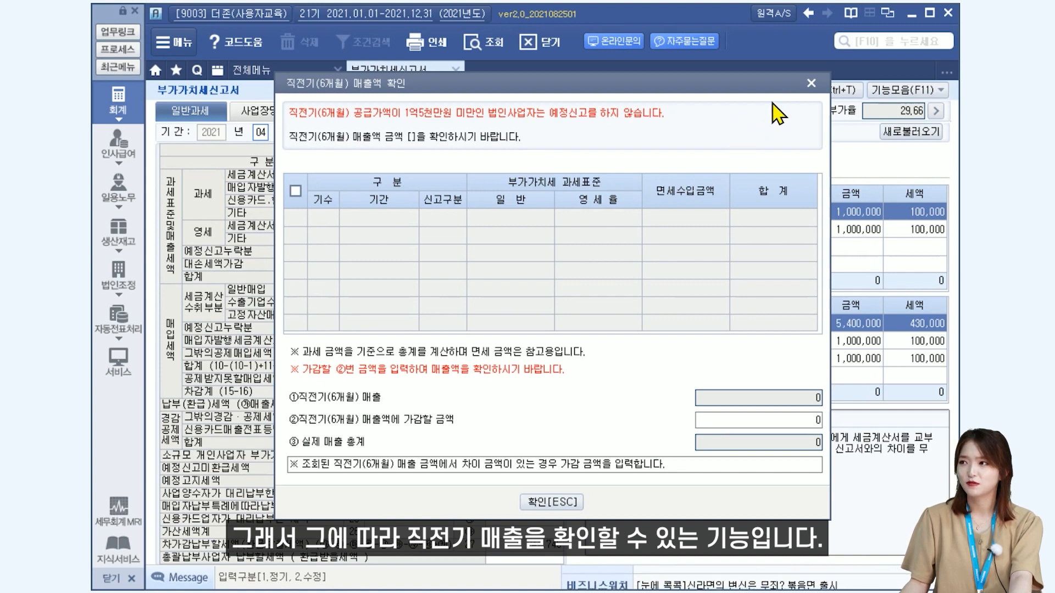
{"action": "left_click", "coordinate": [811, 83]}
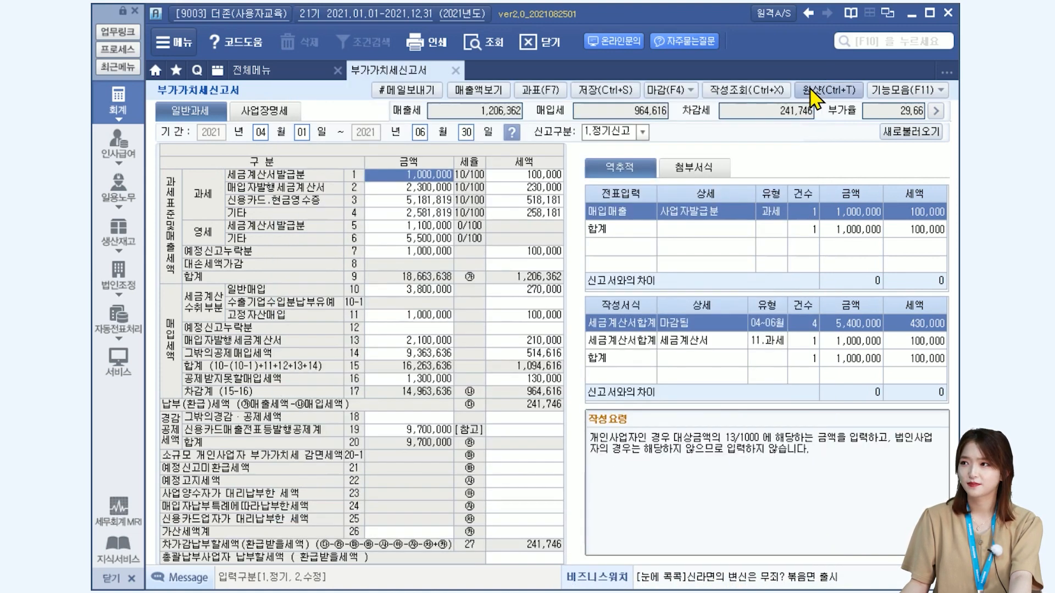
Open the 과세표준명세 details and examine the refund account, business closure, 영세율상호주의 and business item fields.
{"action": "left_click", "coordinate": [542, 103]}
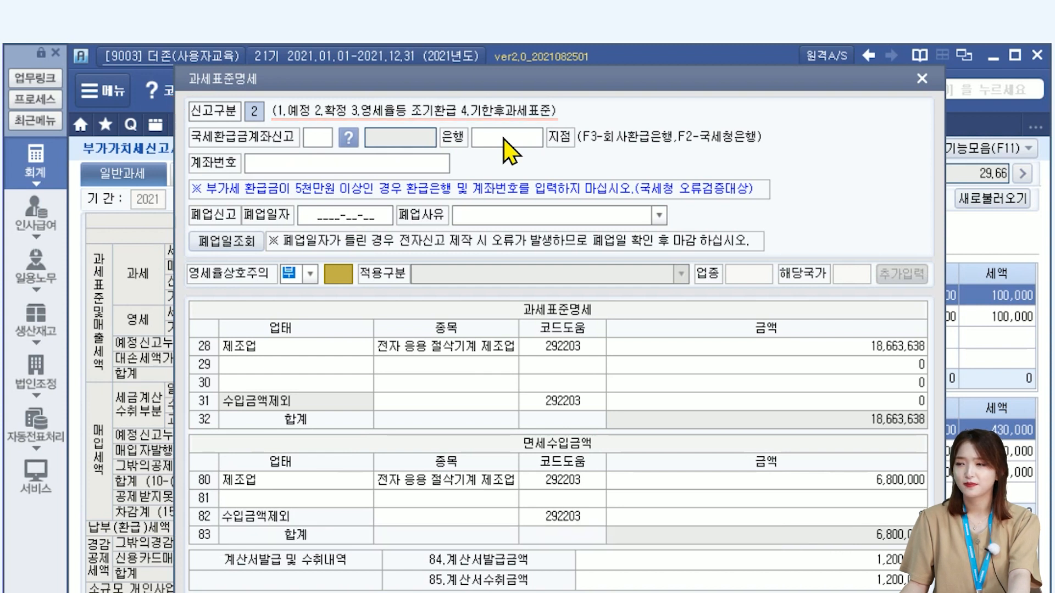
{"action": "left_click", "coordinate": [316, 137]}
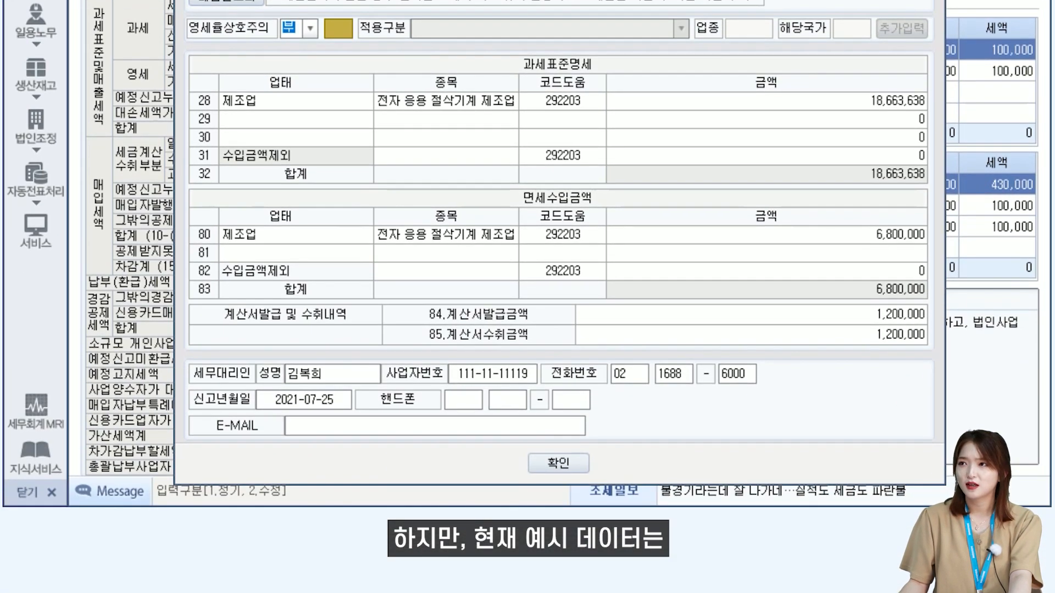
{"action": "left_click_drag", "start_coordinate": [385, 3], "coordinate": [798, 10]}
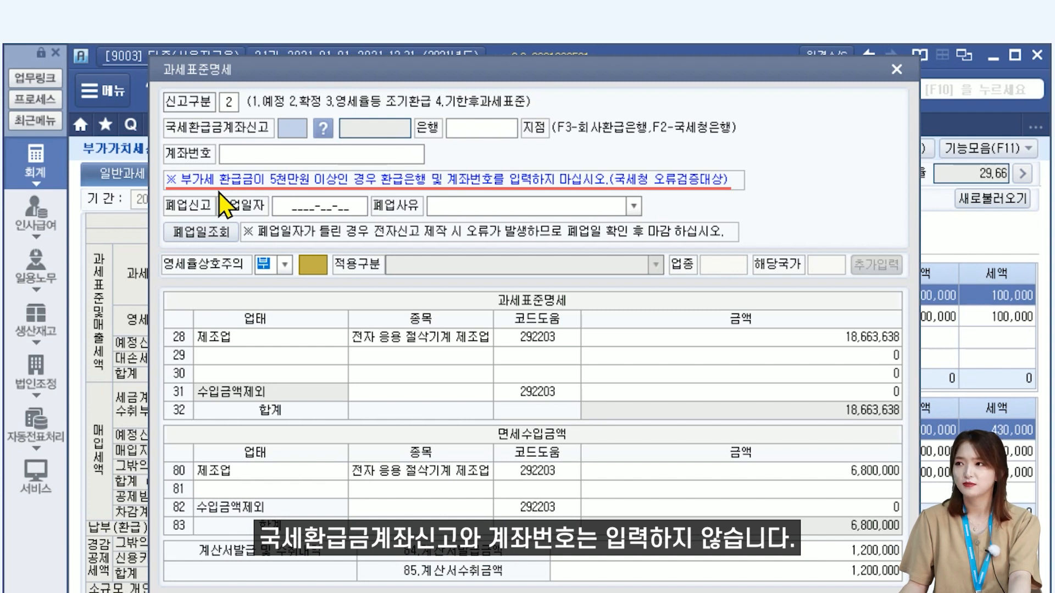
{"action": "left_click", "coordinate": [287, 209]}
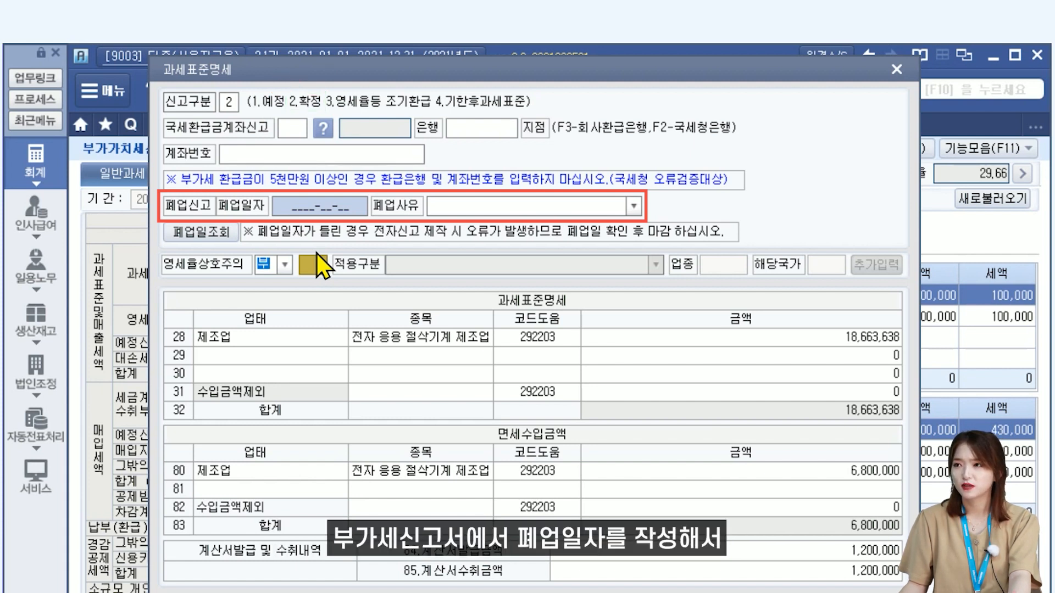
{"action": "left_click", "coordinate": [315, 213]}
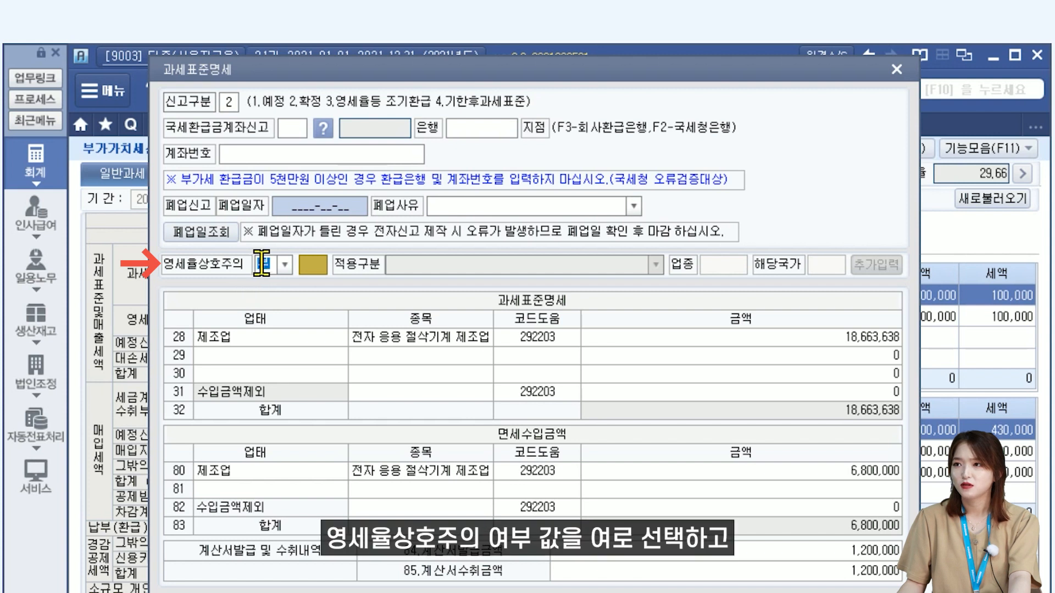
{"action": "left_click", "coordinate": [284, 266]}
{"action": "left_click", "coordinate": [284, 266]}
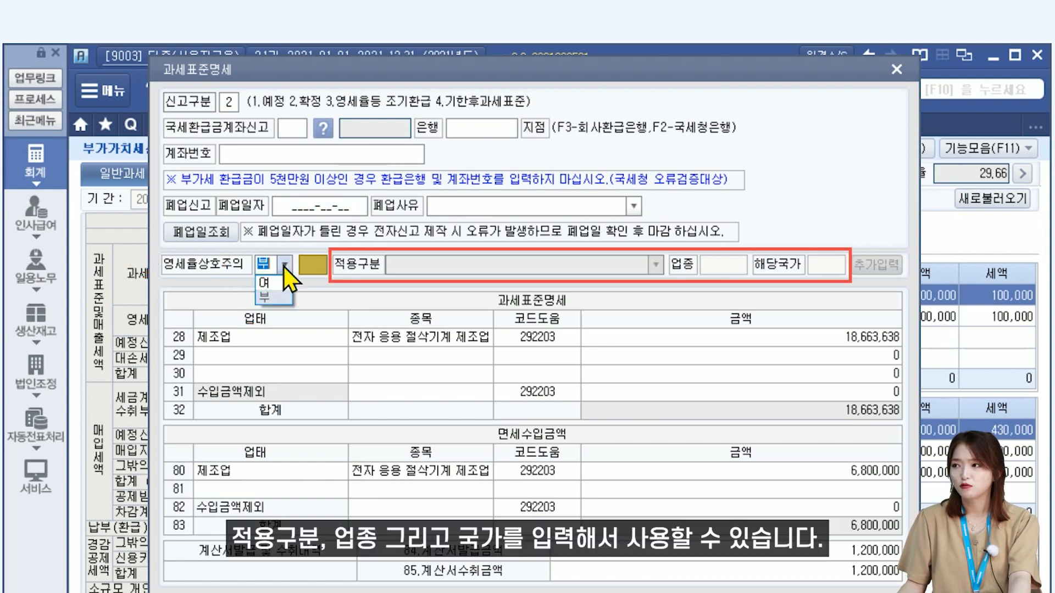
{"action": "left_click", "coordinate": [367, 289]}
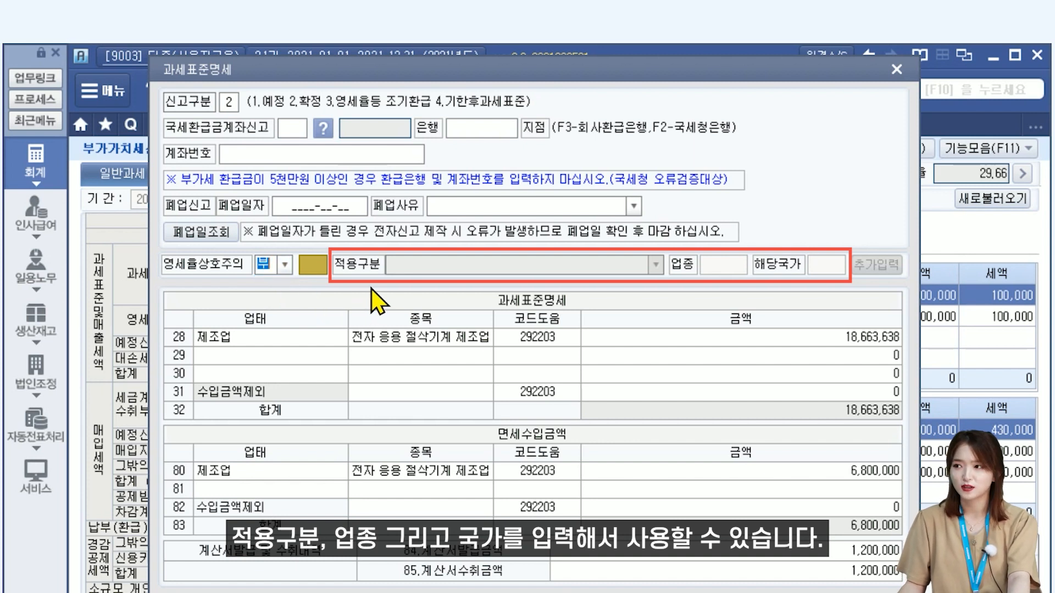
{"action": "left_click", "coordinate": [387, 338]}
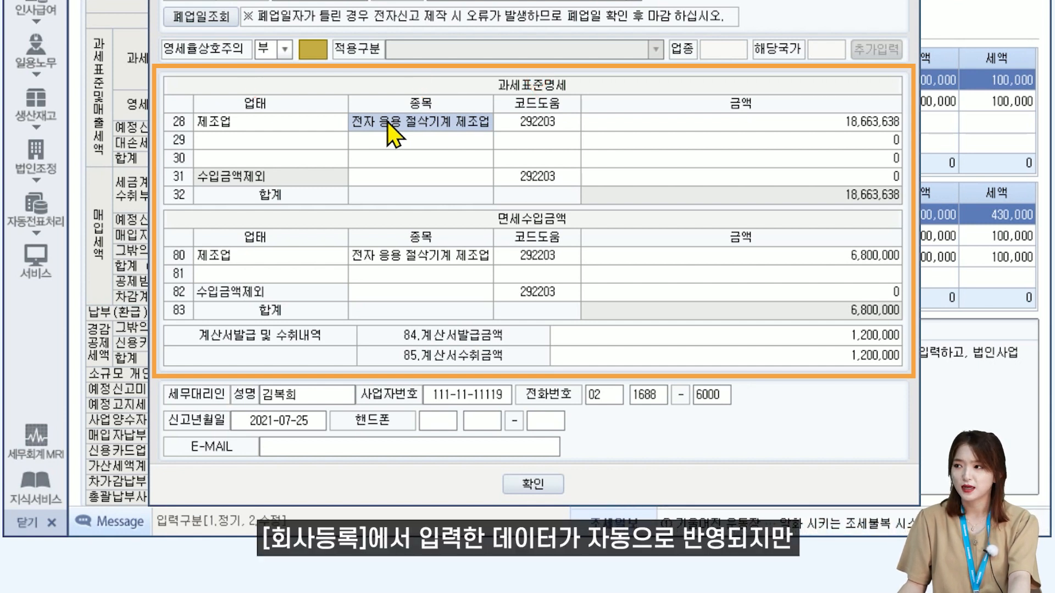
Enter 도소매업 as the business type in row 29 of the 과세표준명세 table.
{"action": "left_click", "coordinate": [318, 142]}
{"action": "type", "text": "도소매"}
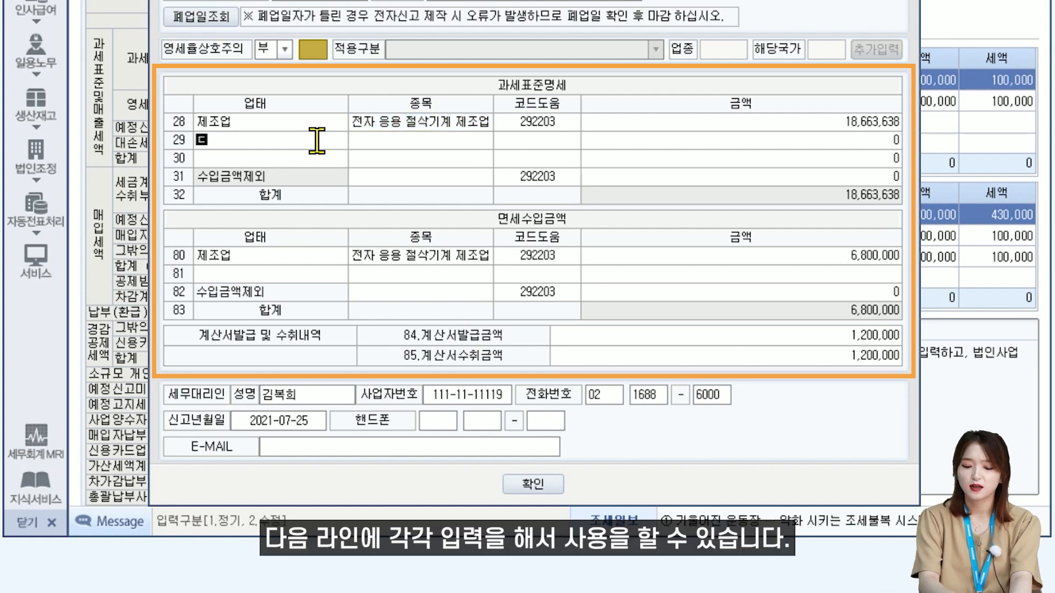
{"action": "type", "text": "업"}
{"action": "key", "text": "Return"}
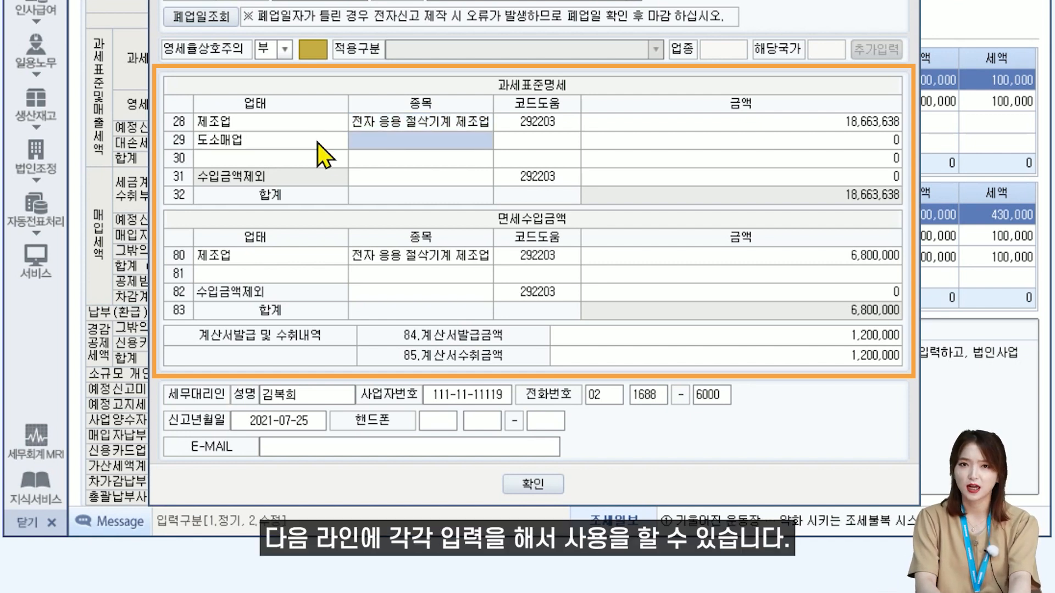
Clear the business type entry from row 29 of the 과세표준명세 table.
{"action": "left_click", "coordinate": [318, 143]}
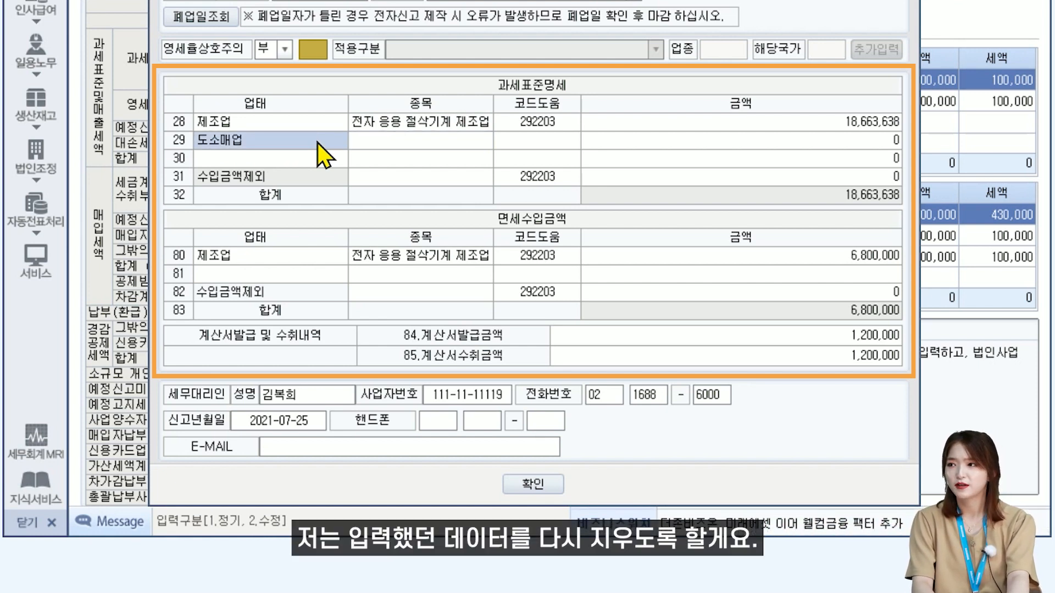
{"action": "key", "text": "Delete"}
{"action": "key", "text": "Return"}
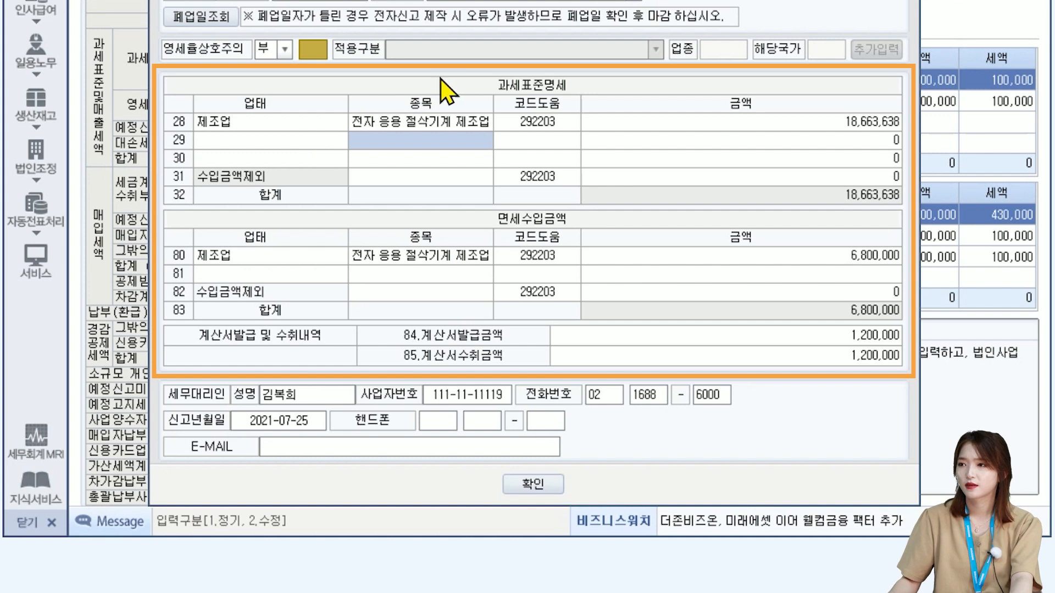
Examine the 면세수입금액 table, the issued and received invoice amounts in rows 84 and 85, and the tax agent's details.
{"action": "left_click", "coordinate": [487, 263]}
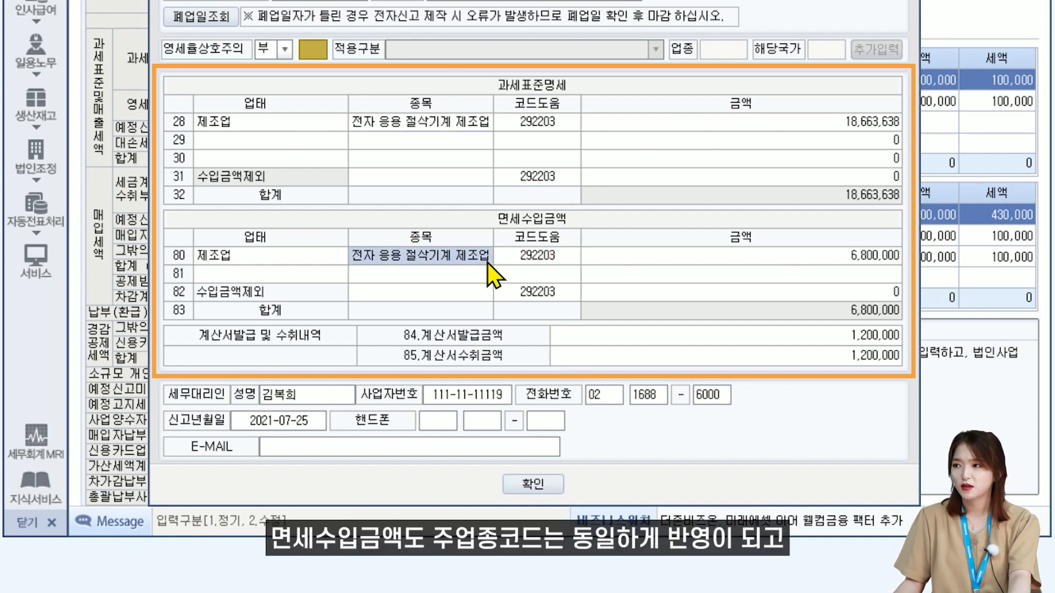
{"action": "left_click", "coordinate": [564, 337]}
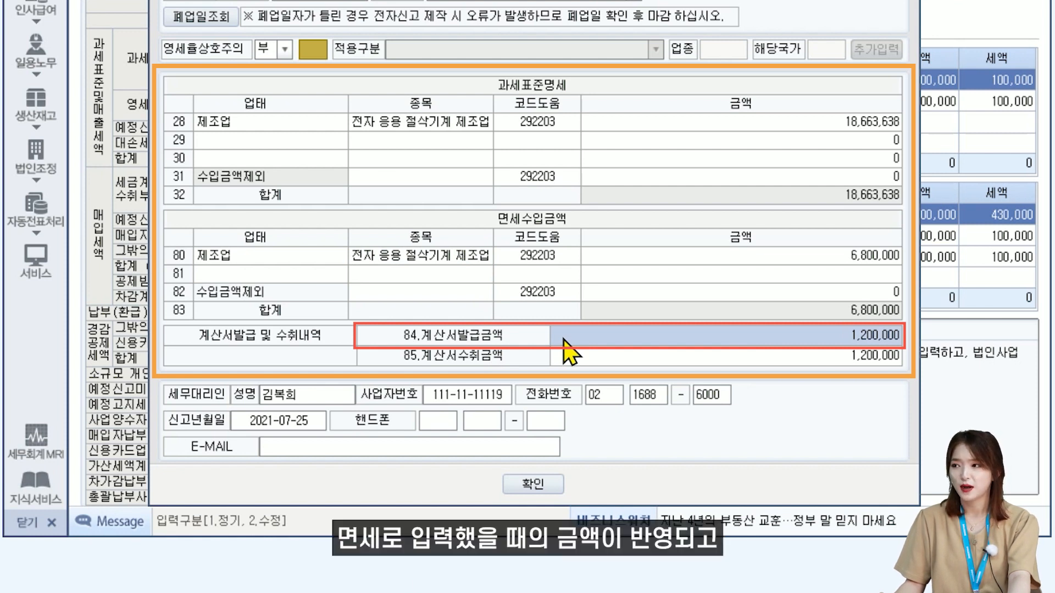
{"action": "left_click", "coordinate": [569, 355]}
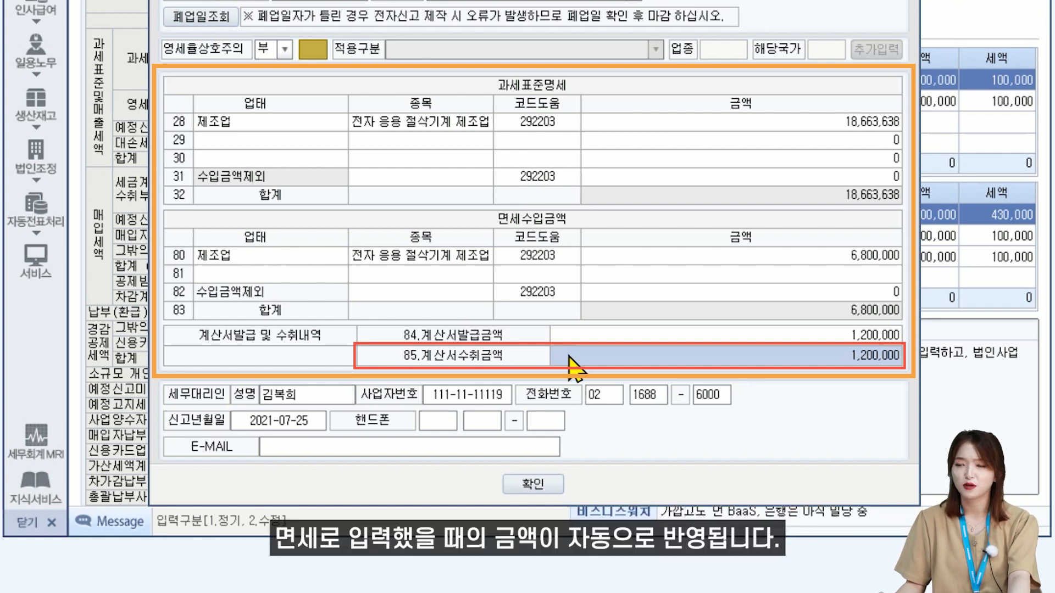
{"action": "left_click", "coordinate": [332, 403]}
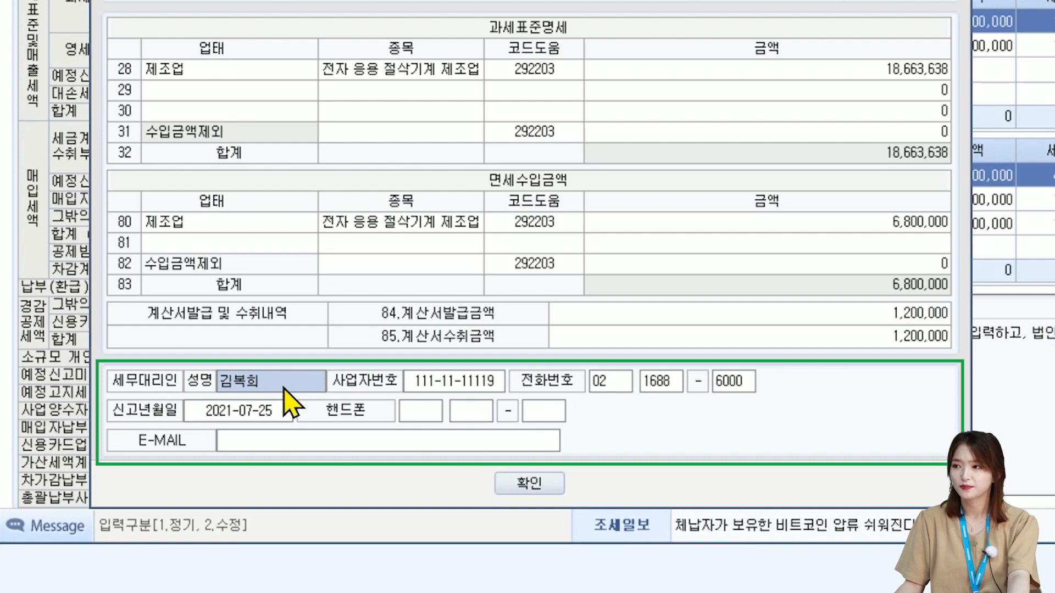
Confirm the 과세표준명세 details and save the VAT return.
{"action": "left_click", "coordinate": [552, 486]}
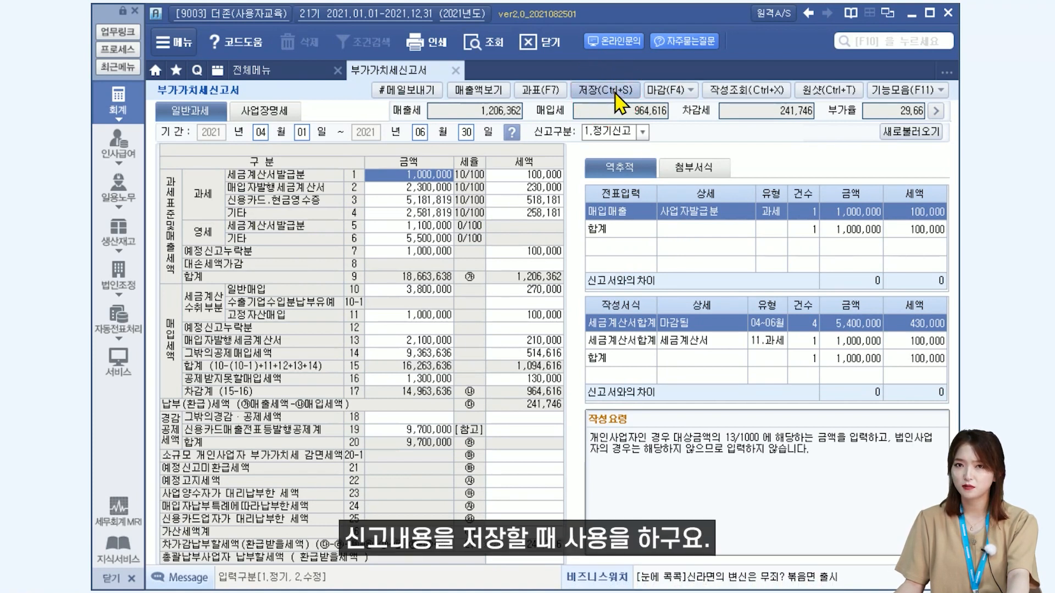
{"action": "left_click", "coordinate": [615, 95]}
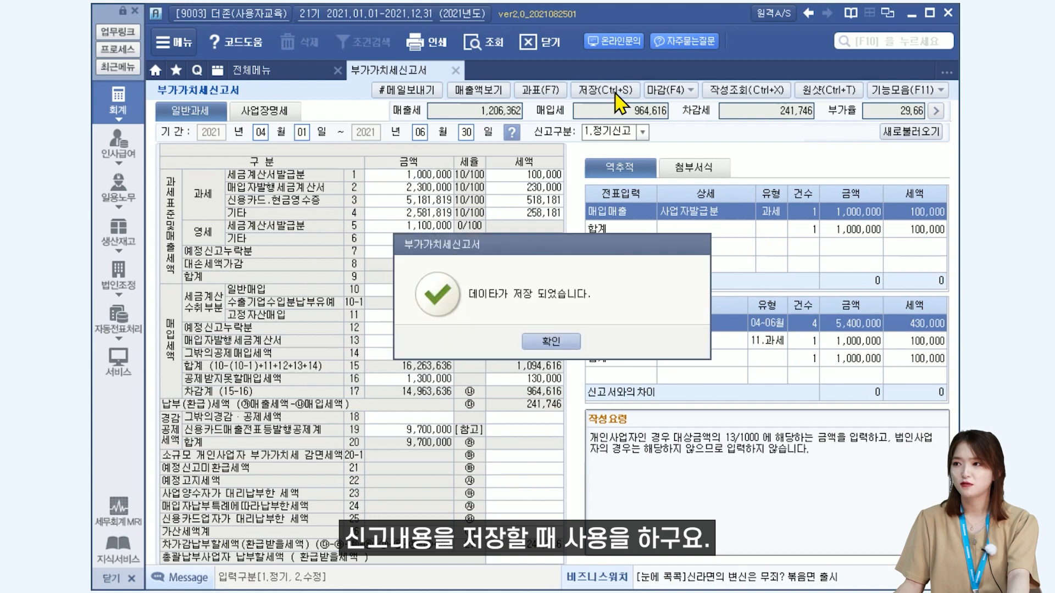
{"action": "key", "text": "Return"}
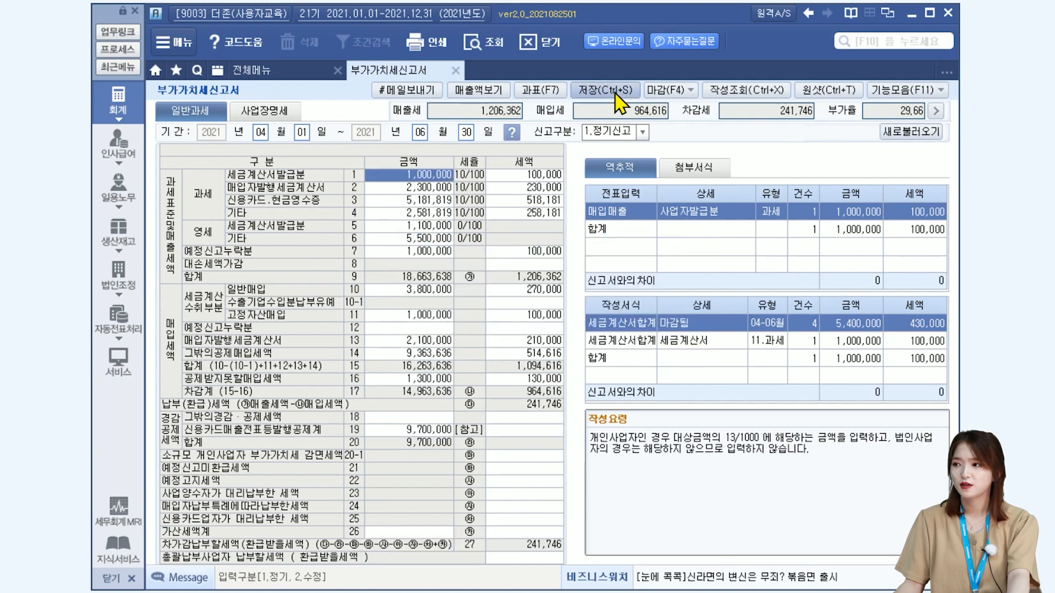
In the 전자신고 마감 list, switch 전자신고여부 for 신용카드매출전표발행금액등집계표 to X, restore it to O, and close without finalizing.
{"action": "left_click", "coordinate": [664, 90]}
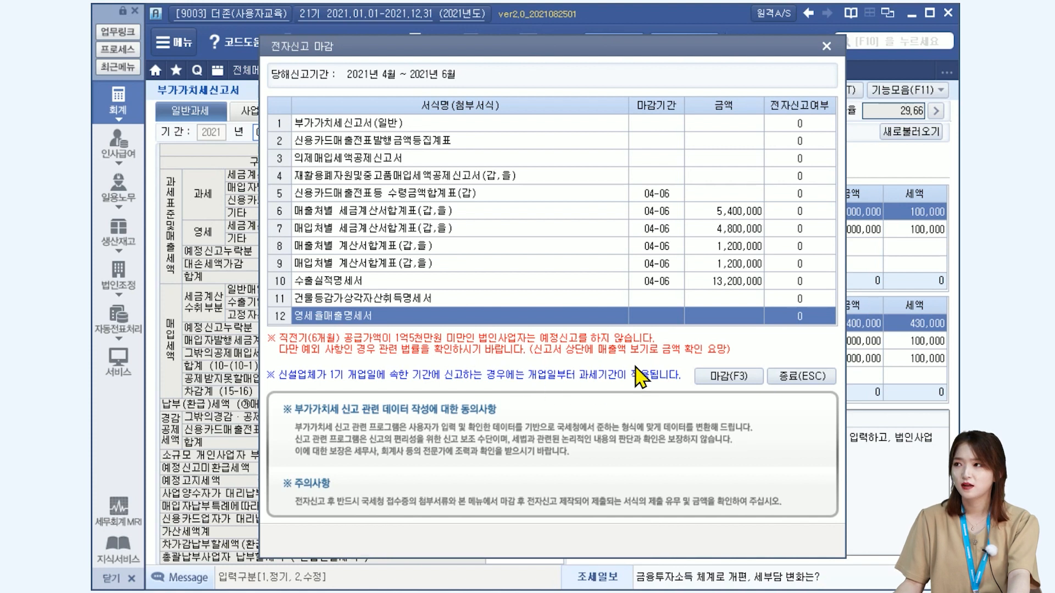
{"action": "double_click", "coordinate": [819, 141]}
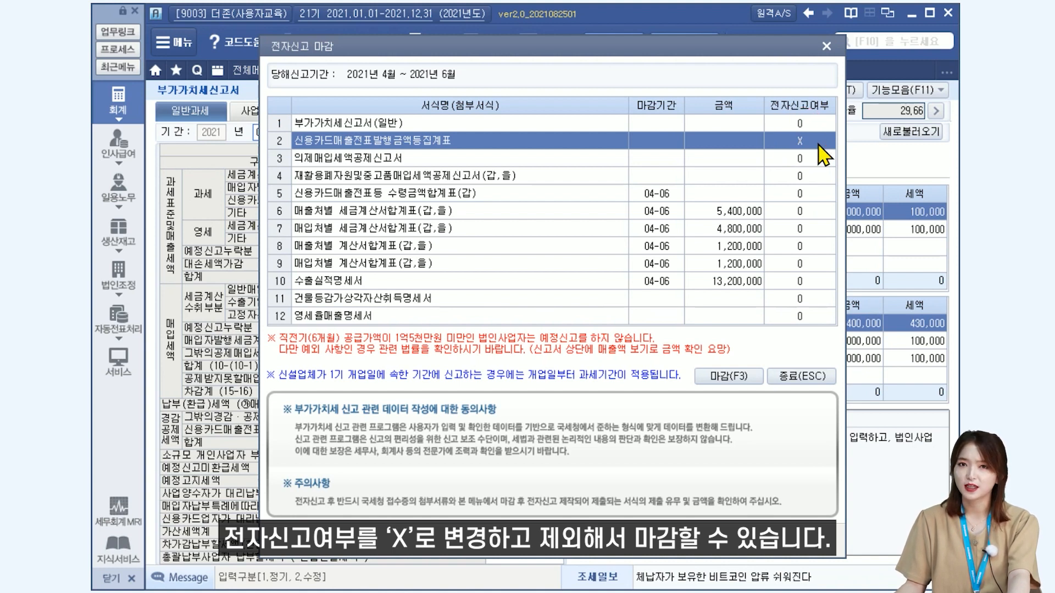
{"action": "double_click", "coordinate": [819, 144]}
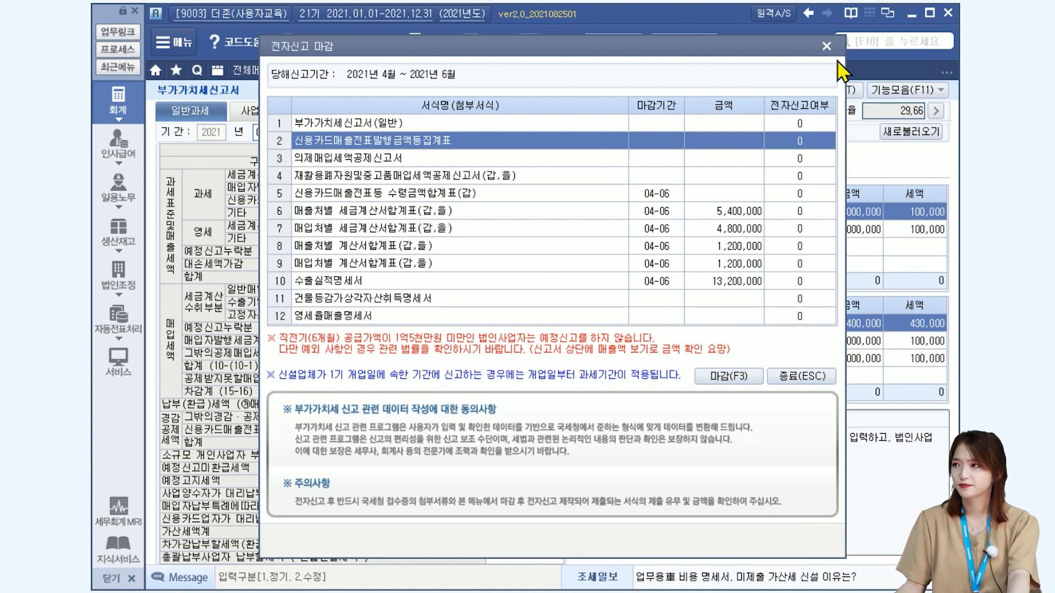
{"action": "left_click", "coordinate": [827, 45]}
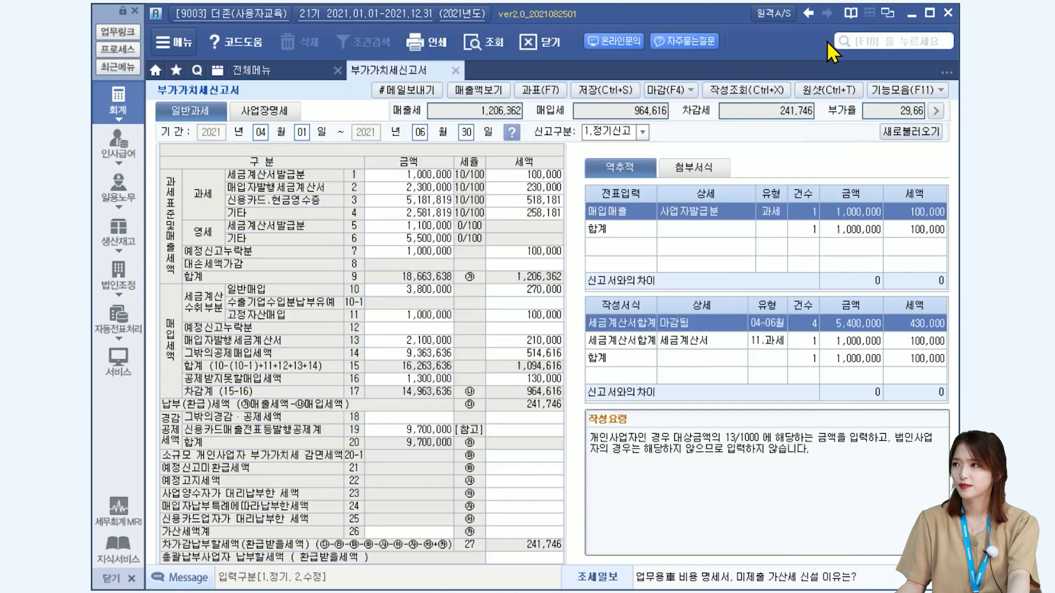
Delete the saved regular return for 2021년 01월 to 2021년 03월 from the 작성조회 list.
{"action": "left_click", "coordinate": [769, 98]}
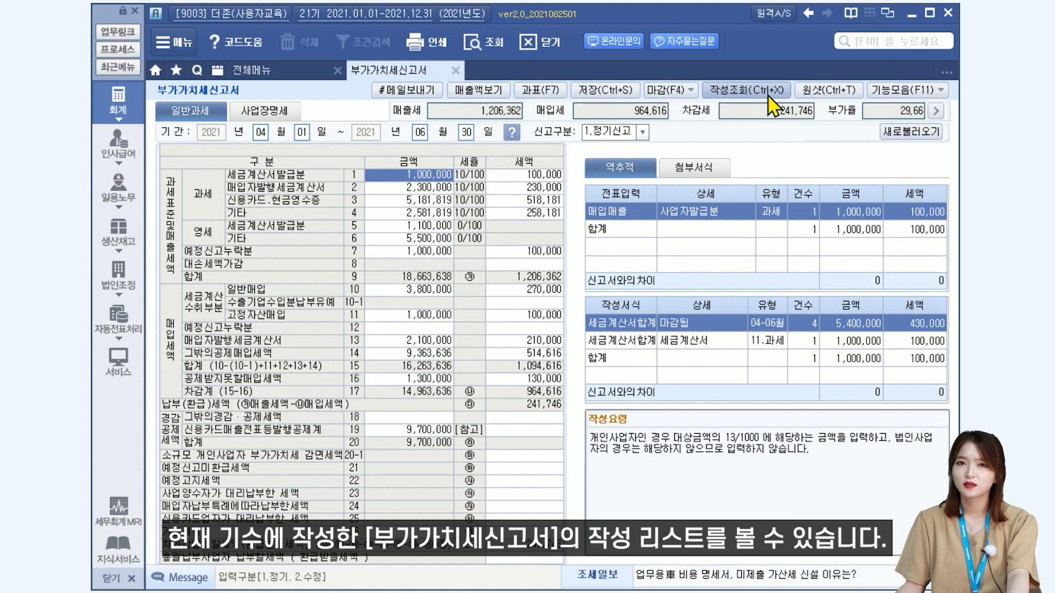
{"action": "left_click", "coordinate": [768, 97]}
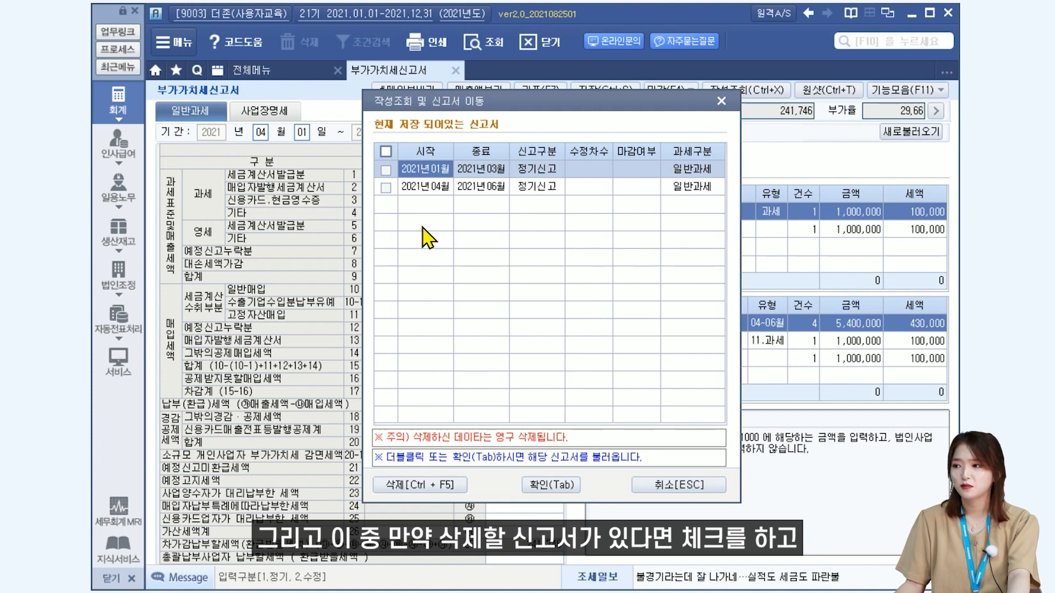
{"action": "left_click", "coordinate": [386, 170]}
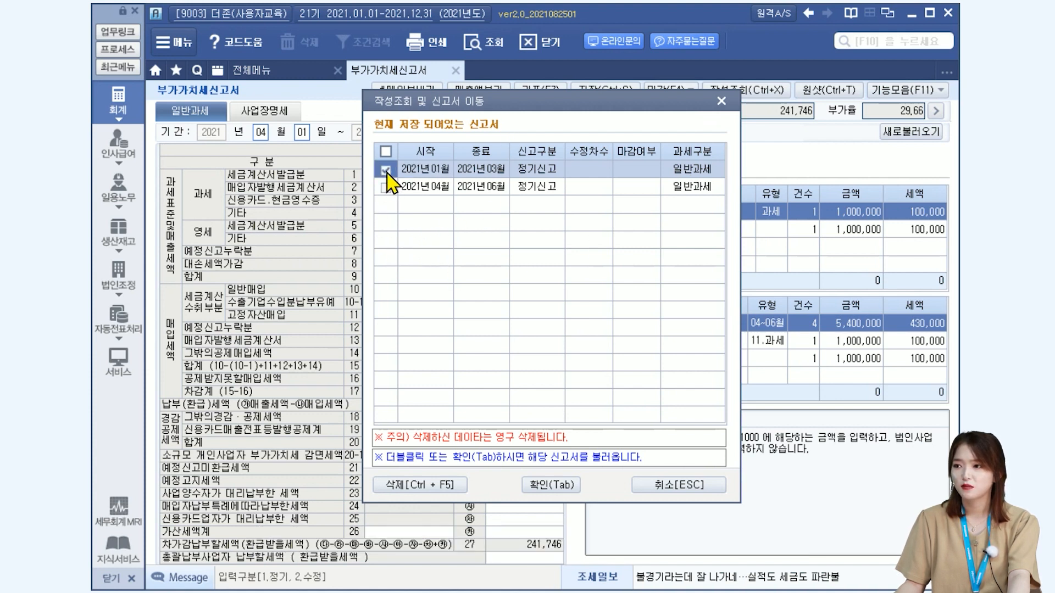
{"action": "left_click", "coordinate": [415, 487]}
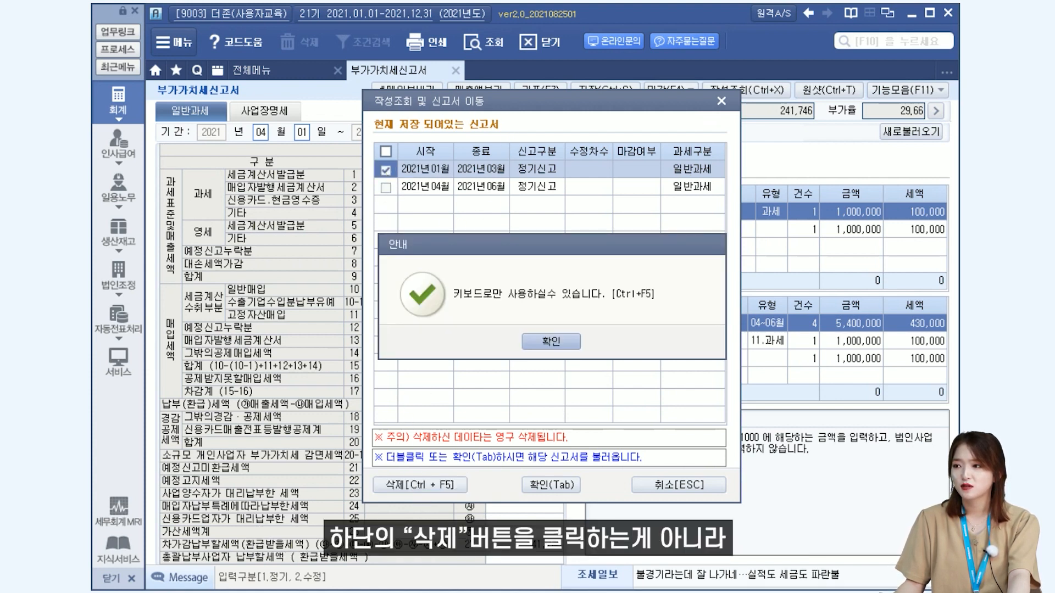
{"action": "left_click", "coordinate": [551, 342]}
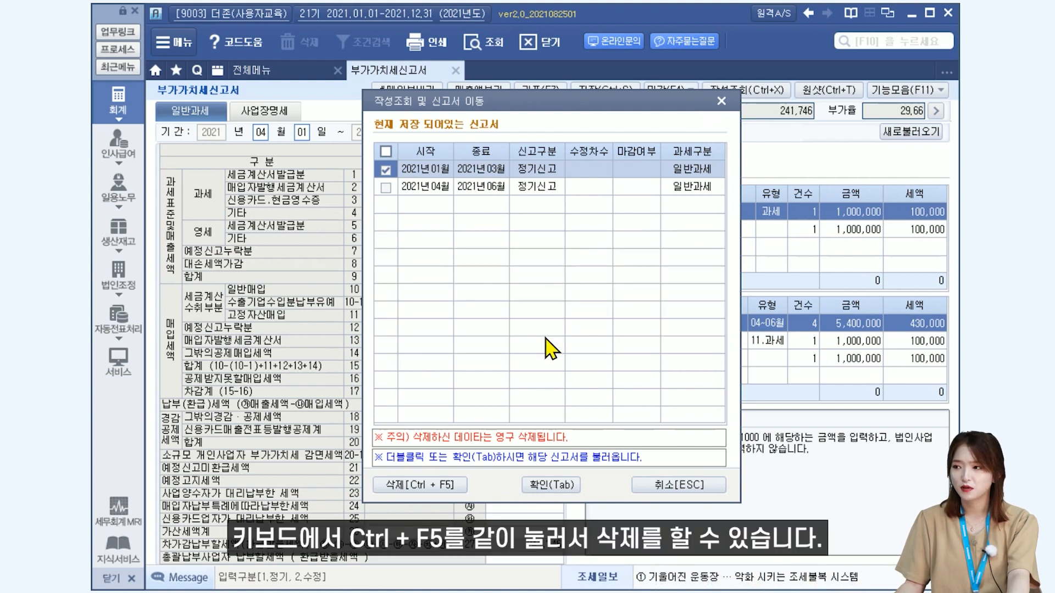
{"action": "key", "text": "ctrl+F5"}
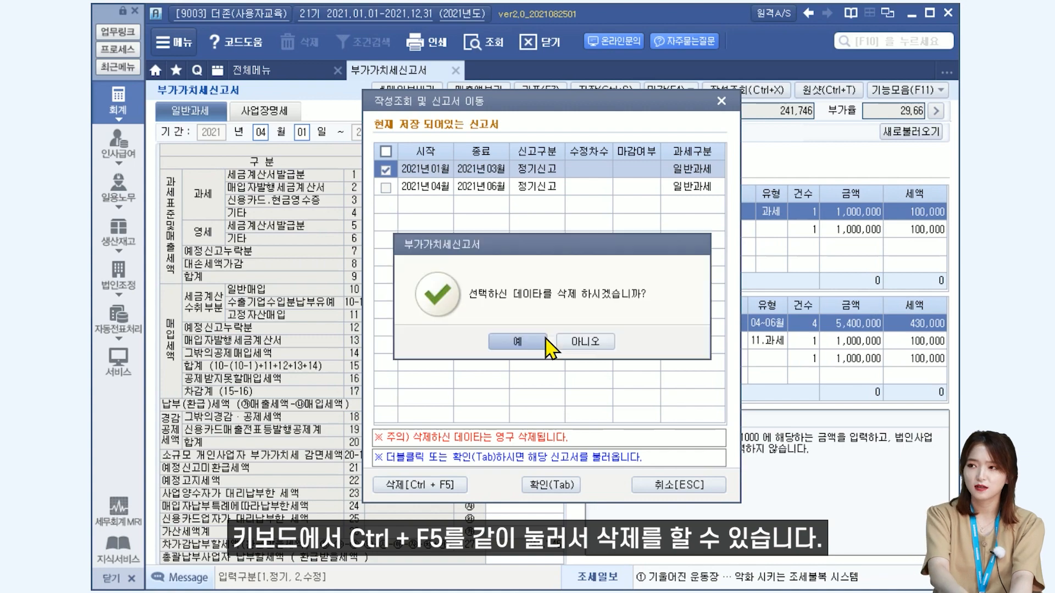
{"action": "left_click", "coordinate": [532, 343]}
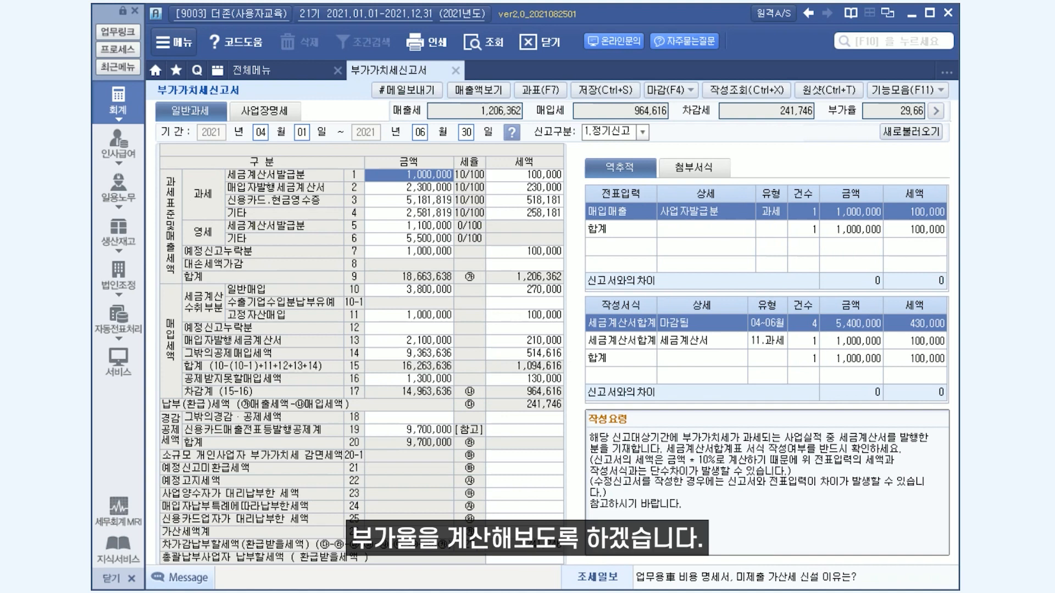
Examine the 과세표준명세, the fixed-asset card purchases in 그밖의공제매입세액명세, and the 부가율 details.
{"action": "left_click", "coordinate": [525, 92]}
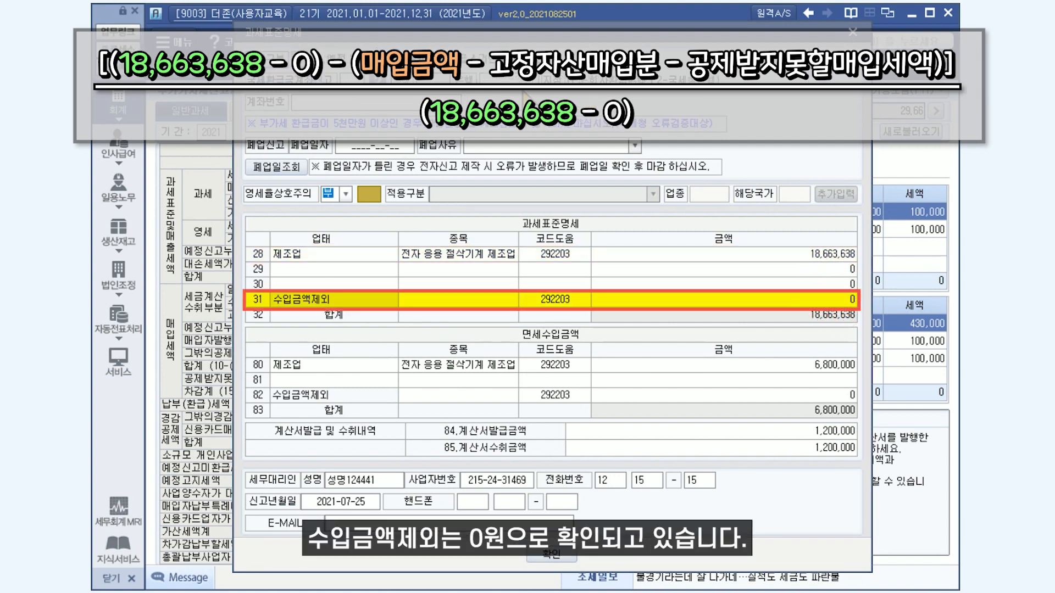
{"action": "left_click", "coordinate": [852, 34]}
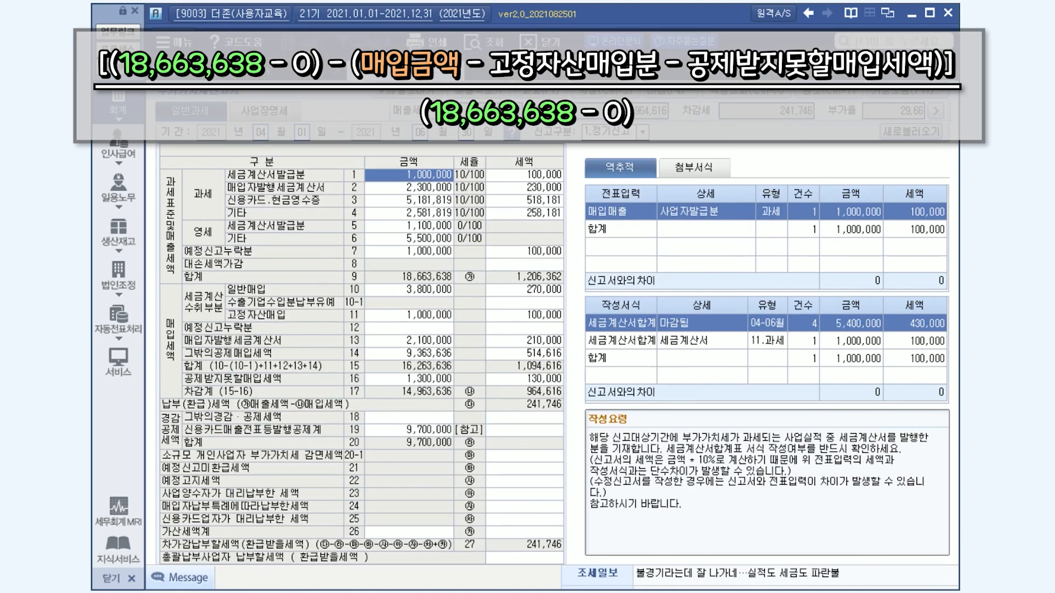
{"action": "left_click", "coordinate": [452, 355]}
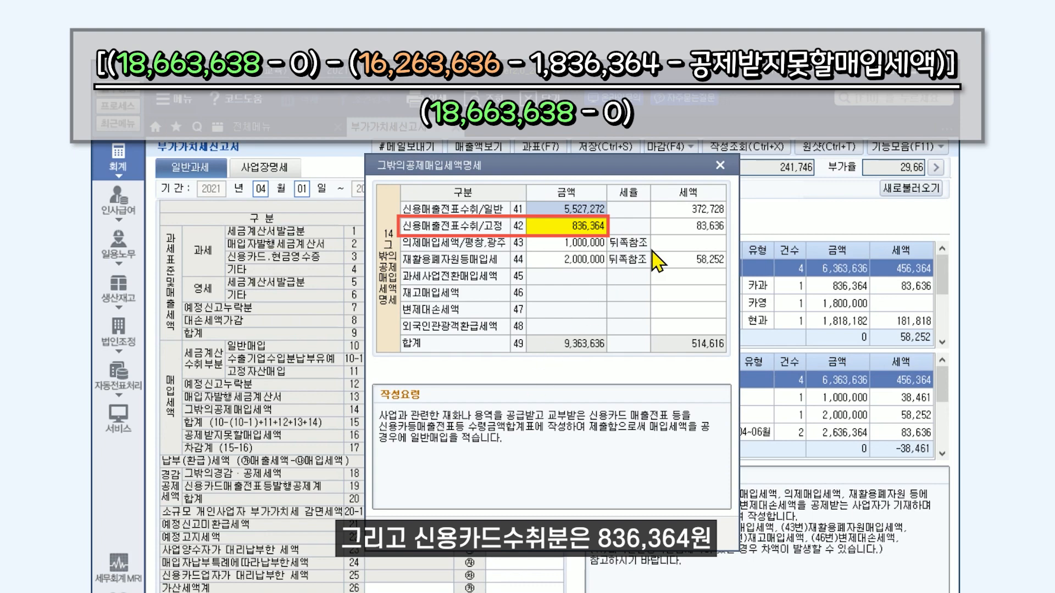
{"action": "left_click", "coordinate": [721, 165]}
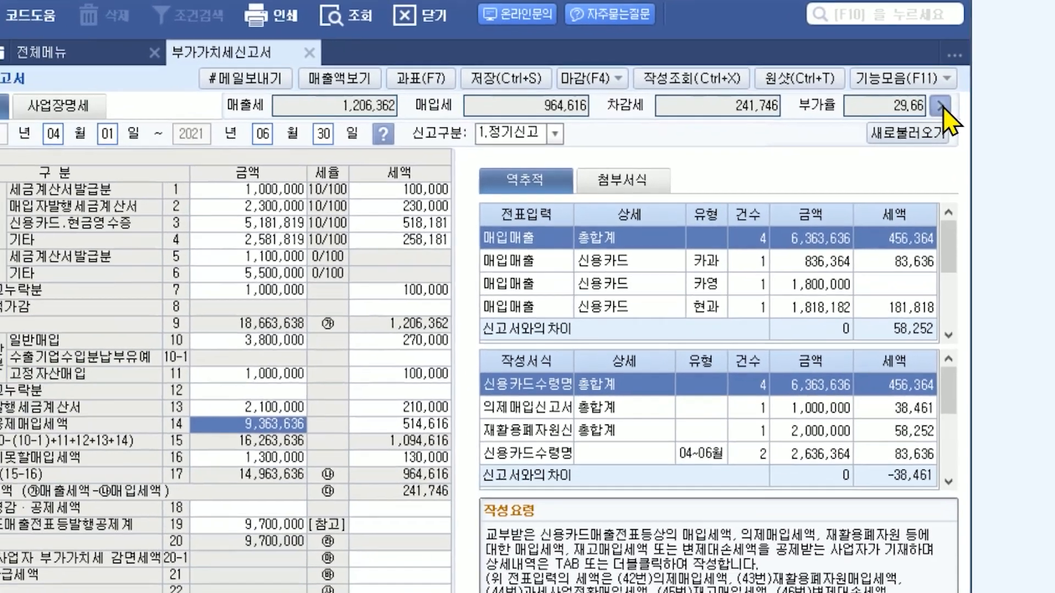
{"action": "left_click", "coordinate": [868, 137]}
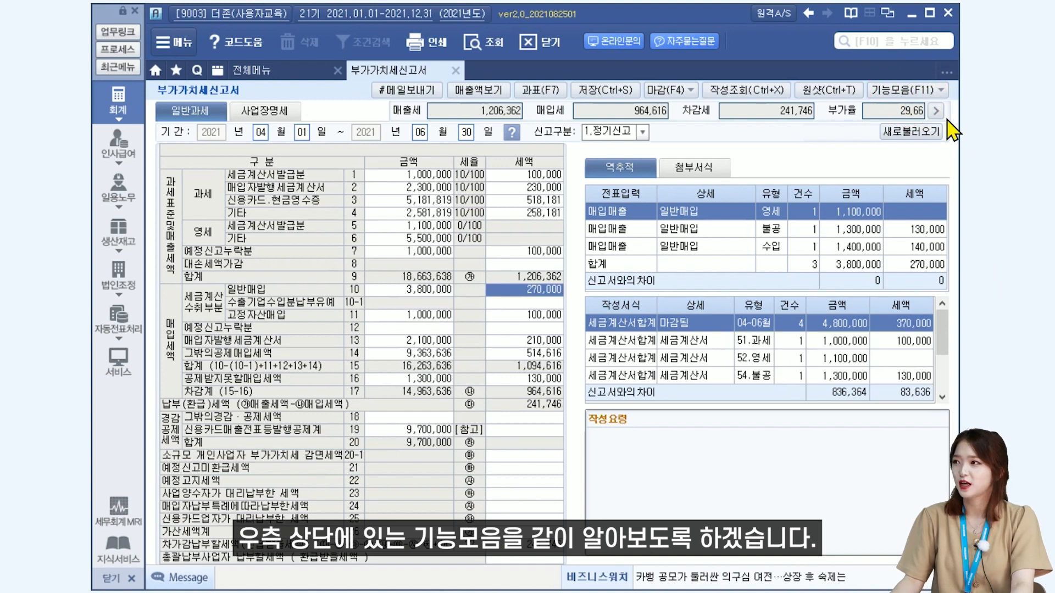
Check the 환급 function's availability and set the 일반매입 tax amount in row 10 to 2,000,000.
{"action": "left_click", "coordinate": [939, 94]}
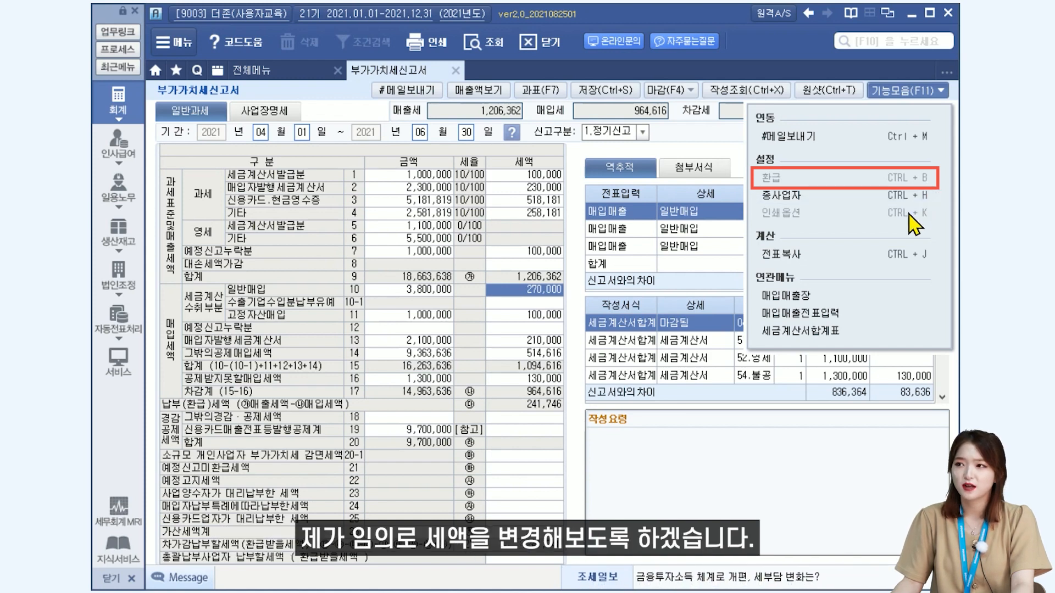
{"action": "left_click", "coordinate": [496, 302]}
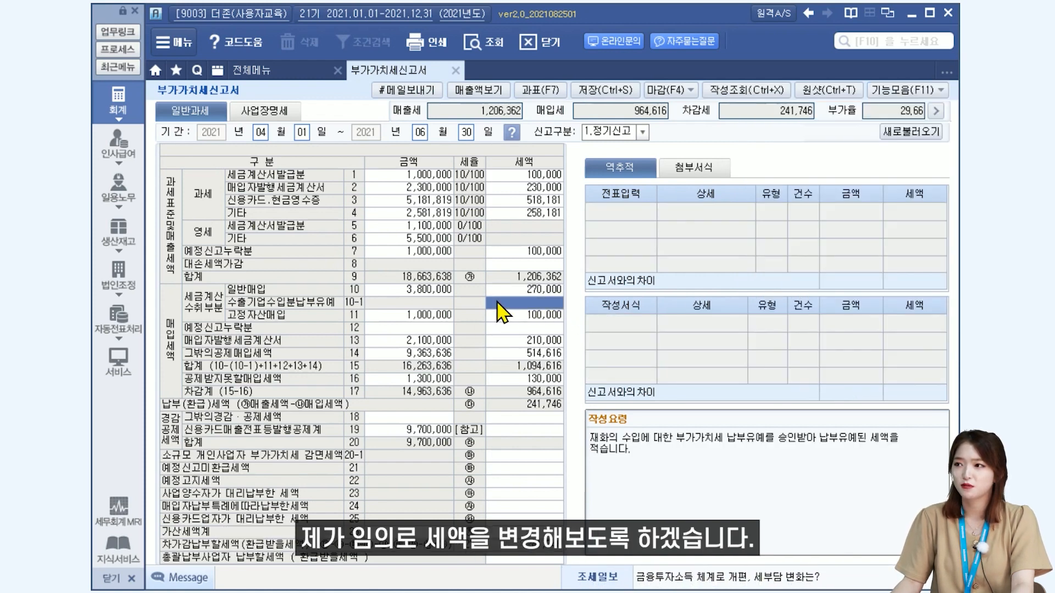
{"action": "left_click", "coordinate": [498, 292]}
{"action": "key", "text": "BackSpace"}
{"action": "key", "text": "Return"}
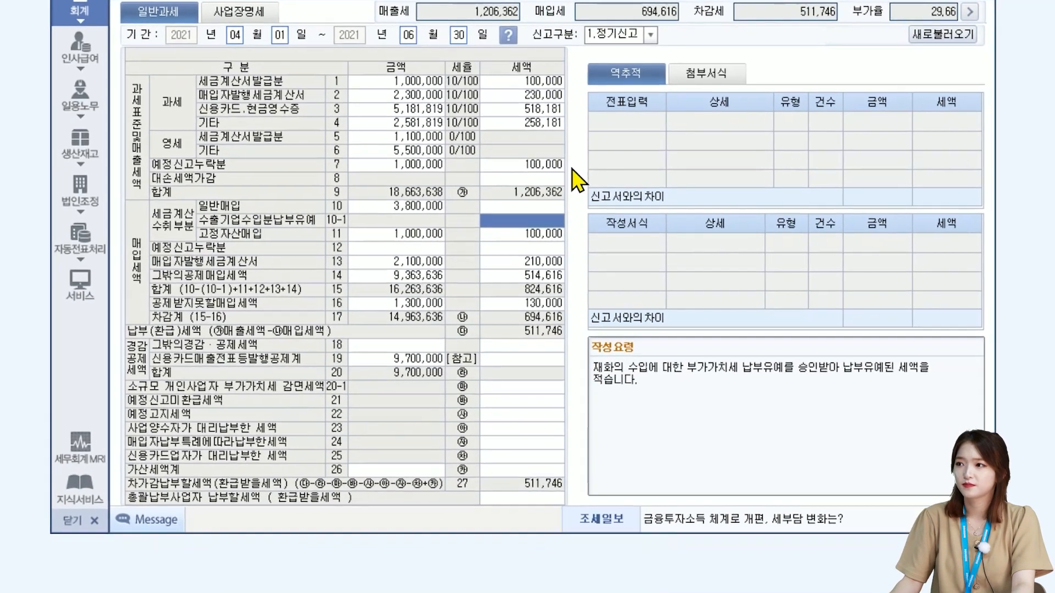
{"action": "left_click", "coordinate": [505, 291]}
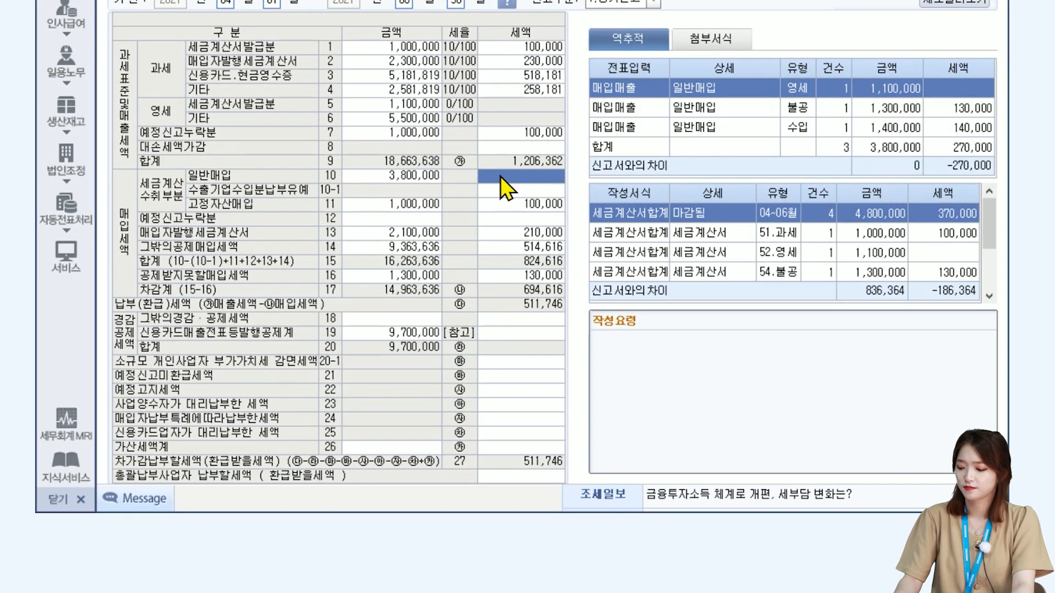
{"action": "type", "text": "2000000"}
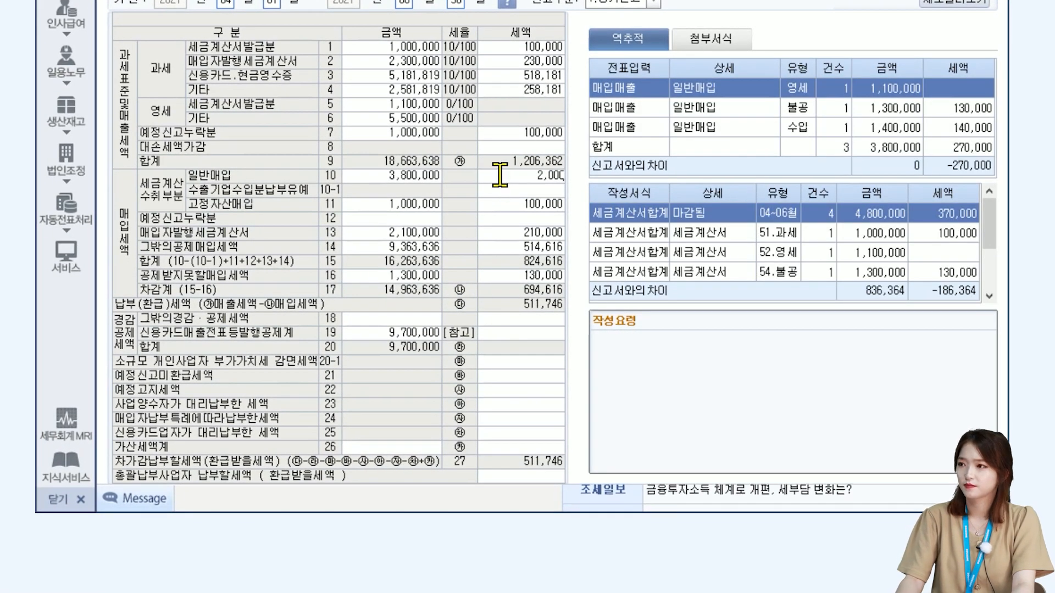
{"action": "key", "text": "Return"}
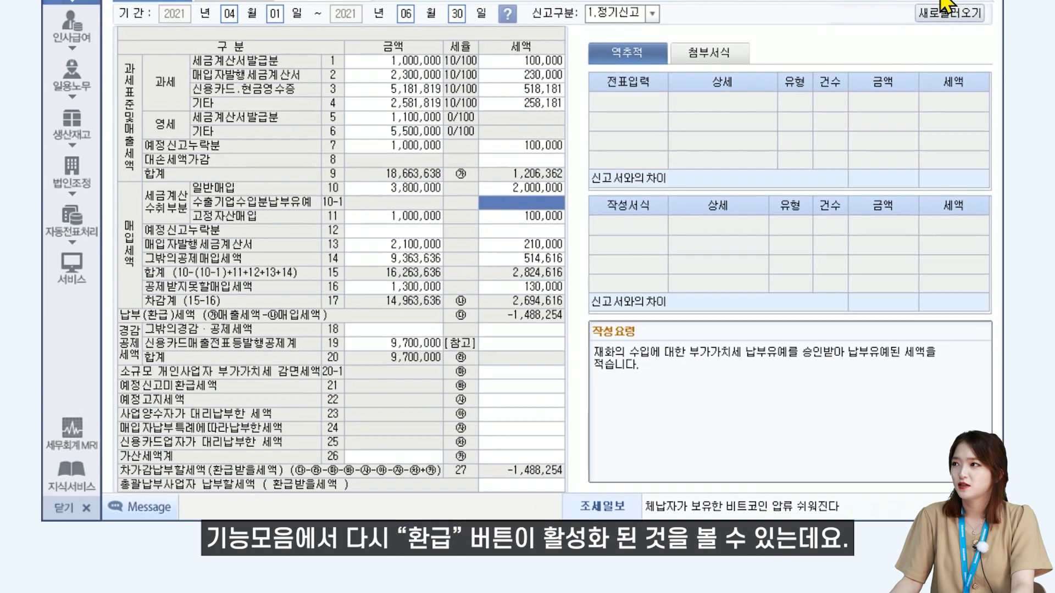
In the 환급 settings, choose 1. 일반환급 with 조기환급취소 enabled and close the dialog.
{"action": "left_click", "coordinate": [917, 81]}
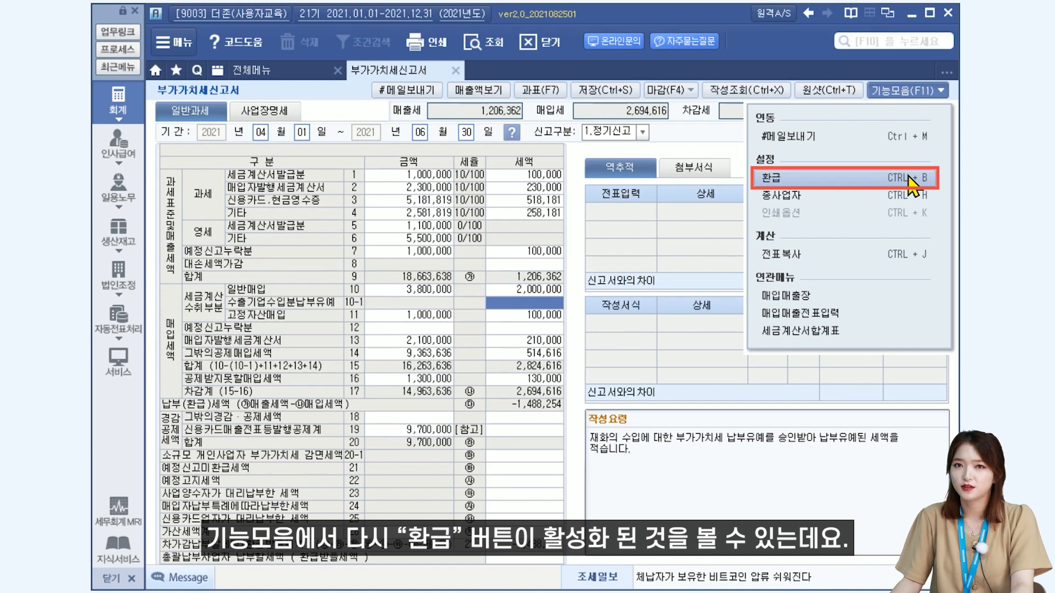
{"action": "left_click", "coordinate": [913, 185]}
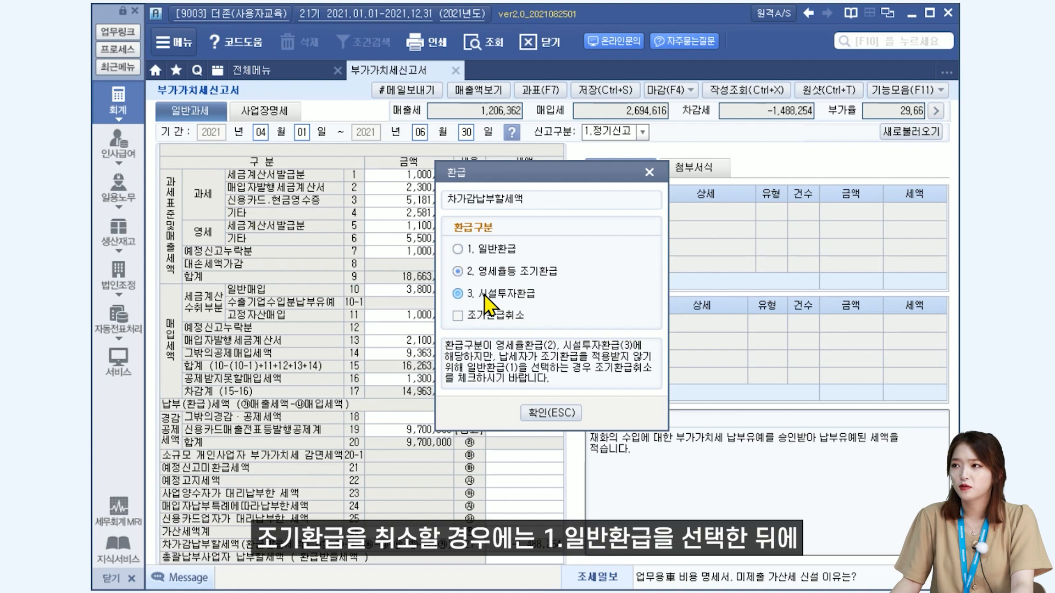
{"action": "left_click", "coordinate": [461, 251]}
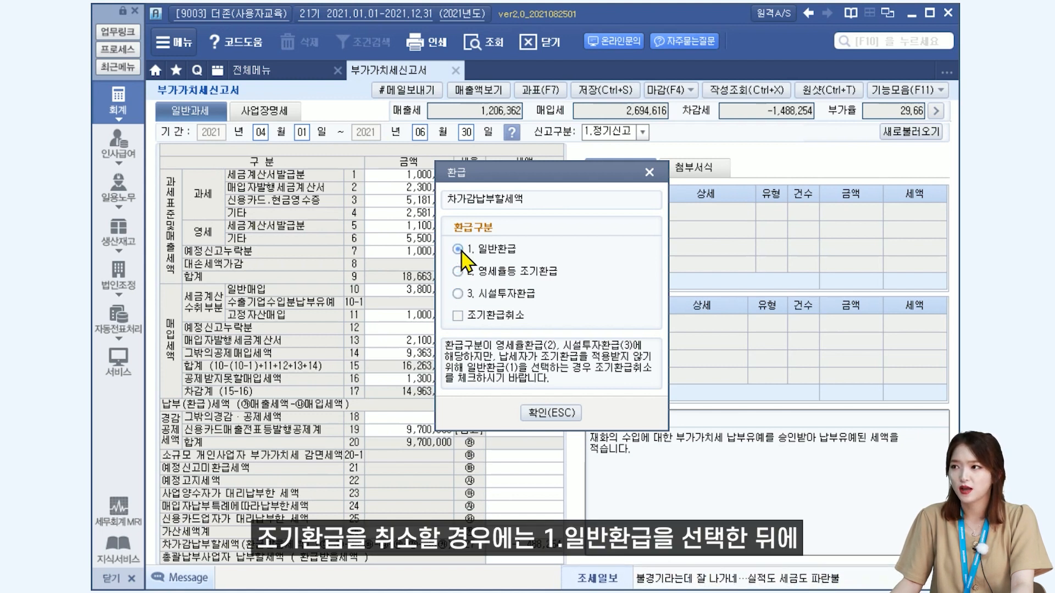
{"action": "left_click", "coordinate": [458, 317]}
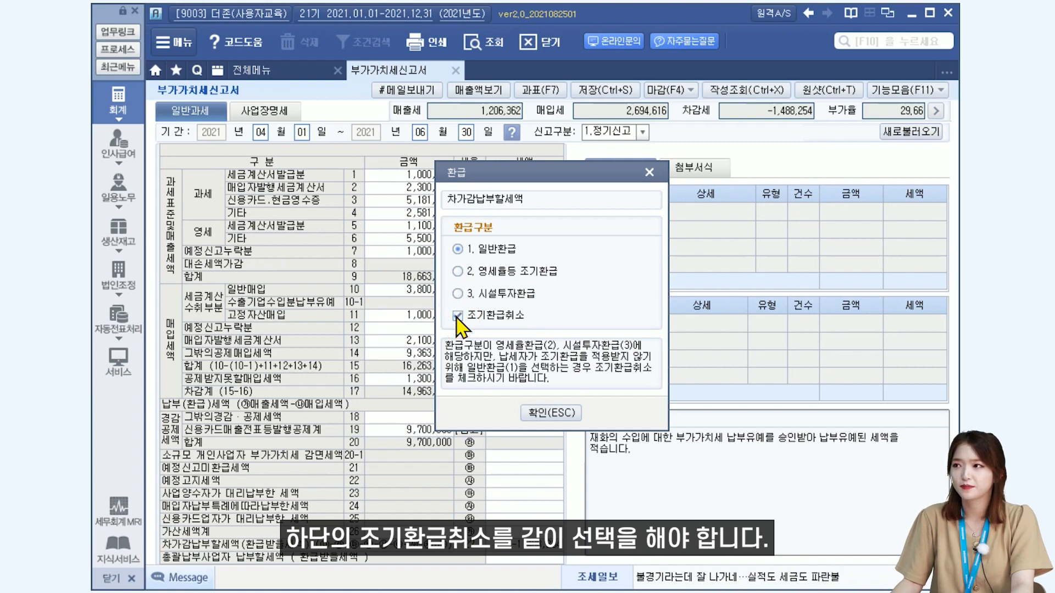
{"action": "left_click", "coordinate": [648, 173]}
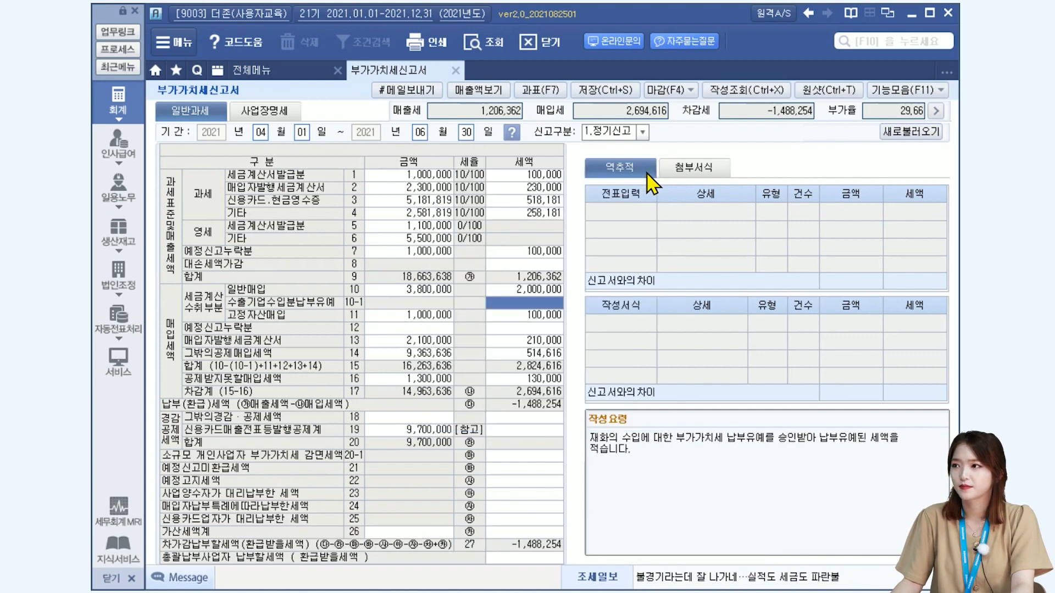
Save the return data and change 신고구분 to 2.수정신고 to load the amended return.
{"action": "left_click", "coordinate": [906, 90]}
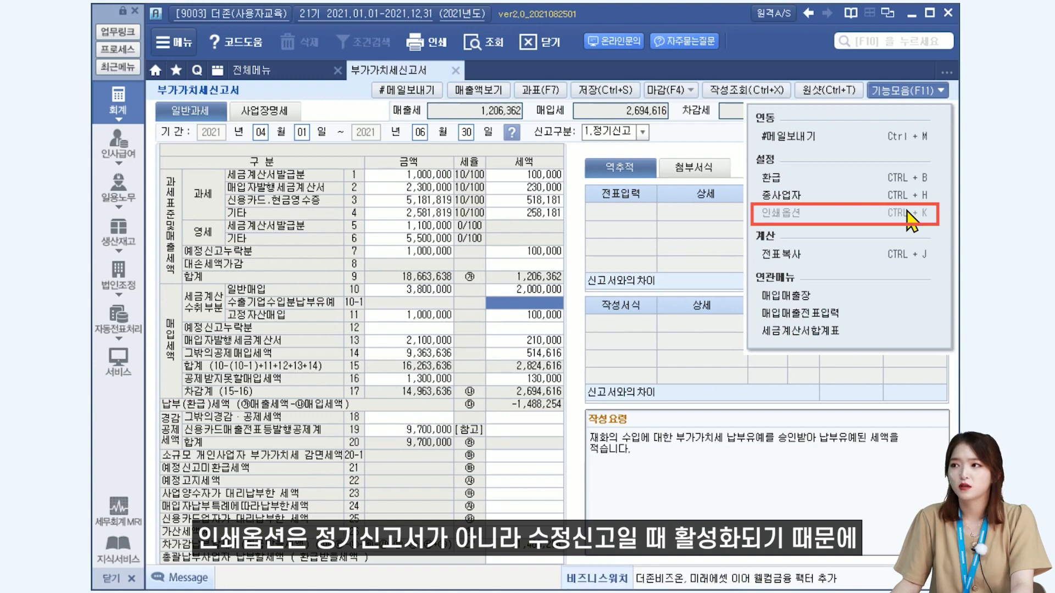
{"action": "left_click", "coordinate": [695, 145]}
{"action": "left_click", "coordinate": [640, 135]}
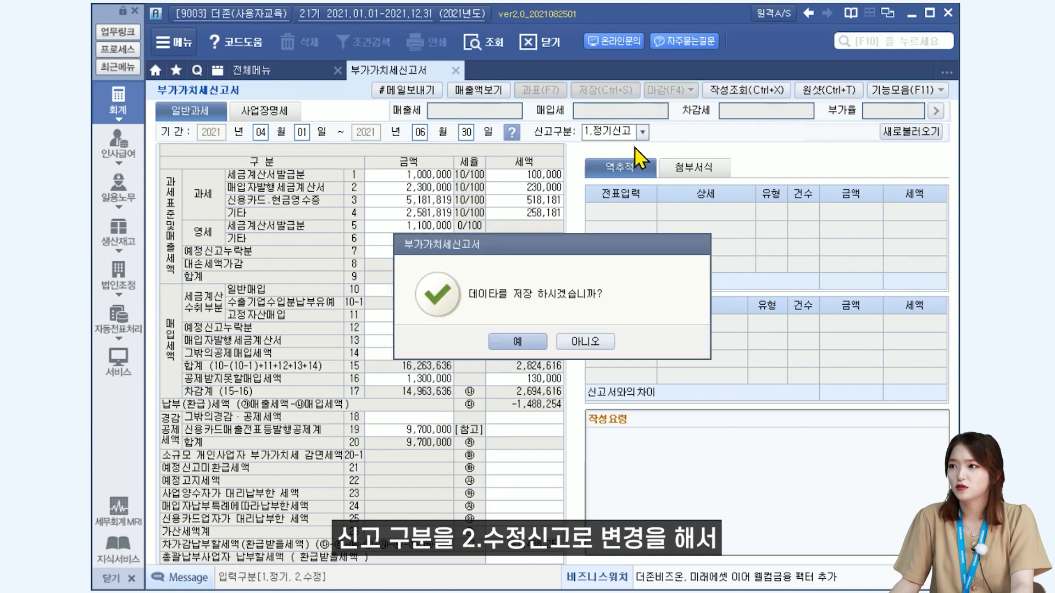
{"action": "left_click", "coordinate": [501, 342]}
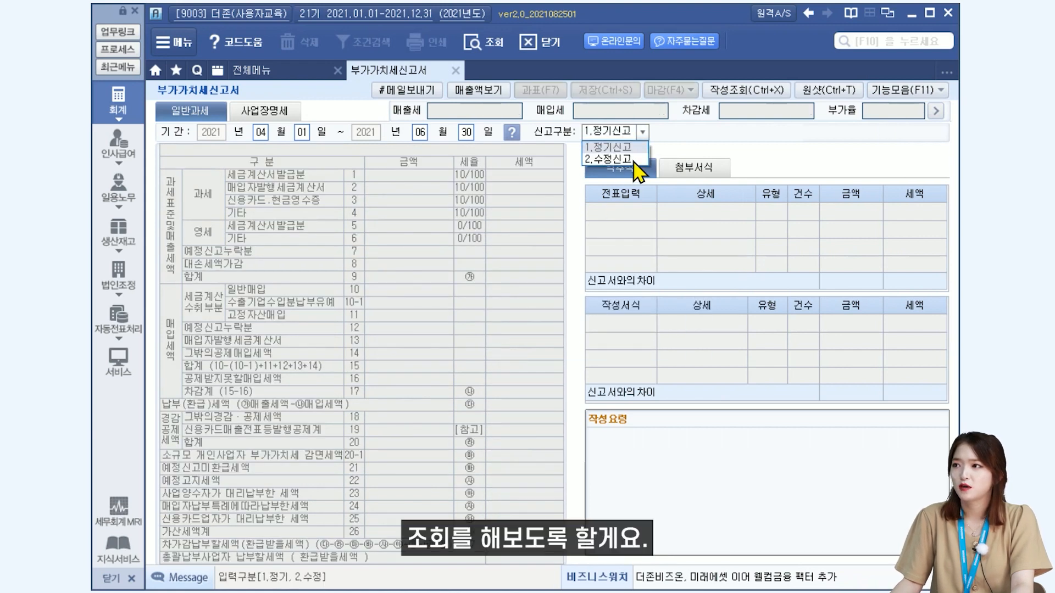
{"action": "left_click", "coordinate": [625, 161]}
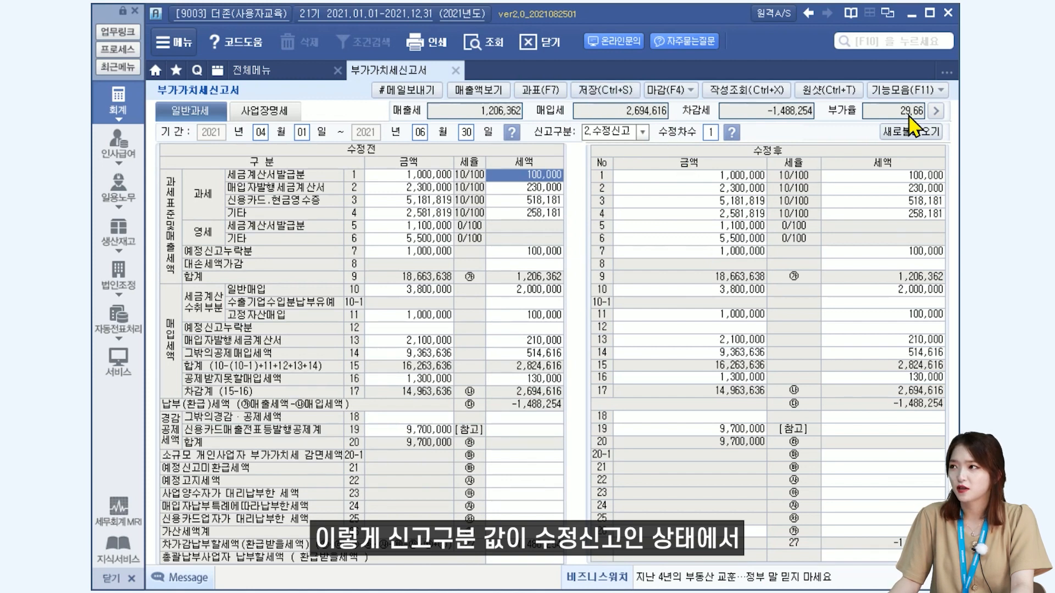
Set the amended return's 인쇄옵션 to △표시 and check the amounts in the print preview.
{"action": "left_click", "coordinate": [907, 90]}
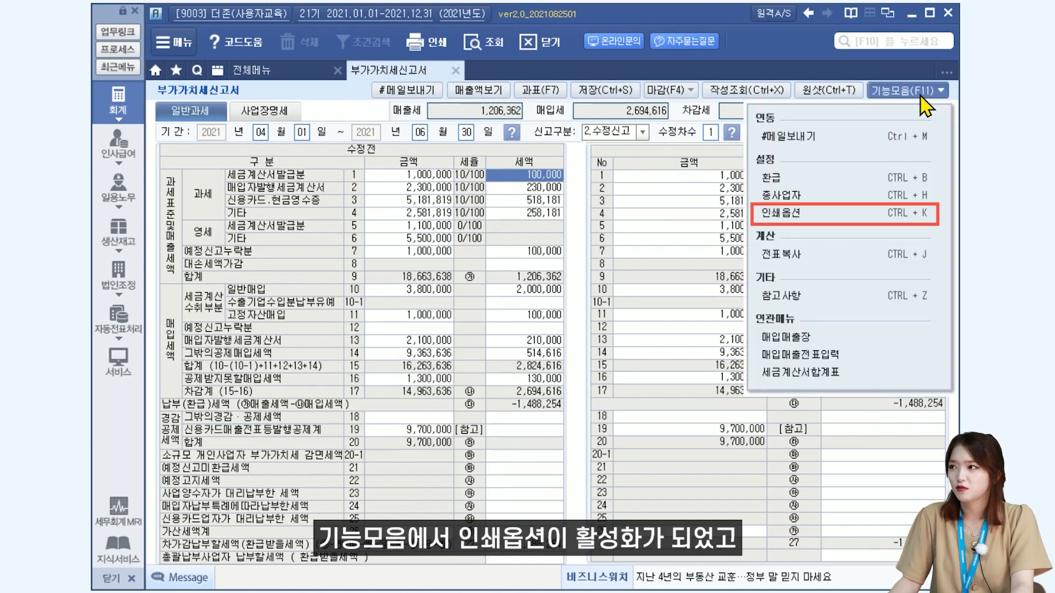
{"action": "left_click", "coordinate": [904, 216]}
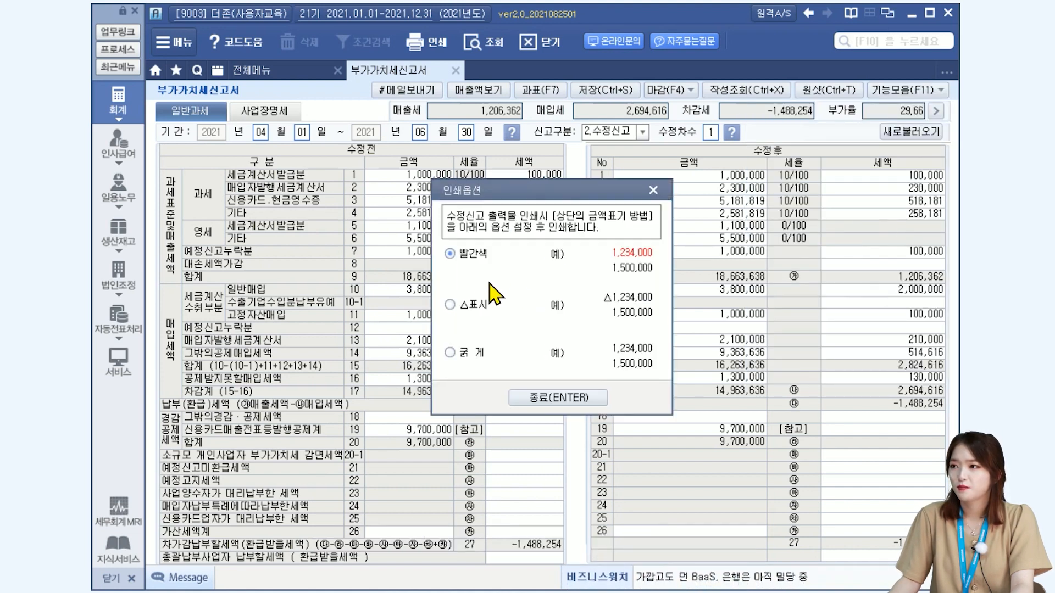
{"action": "left_click", "coordinate": [484, 310]}
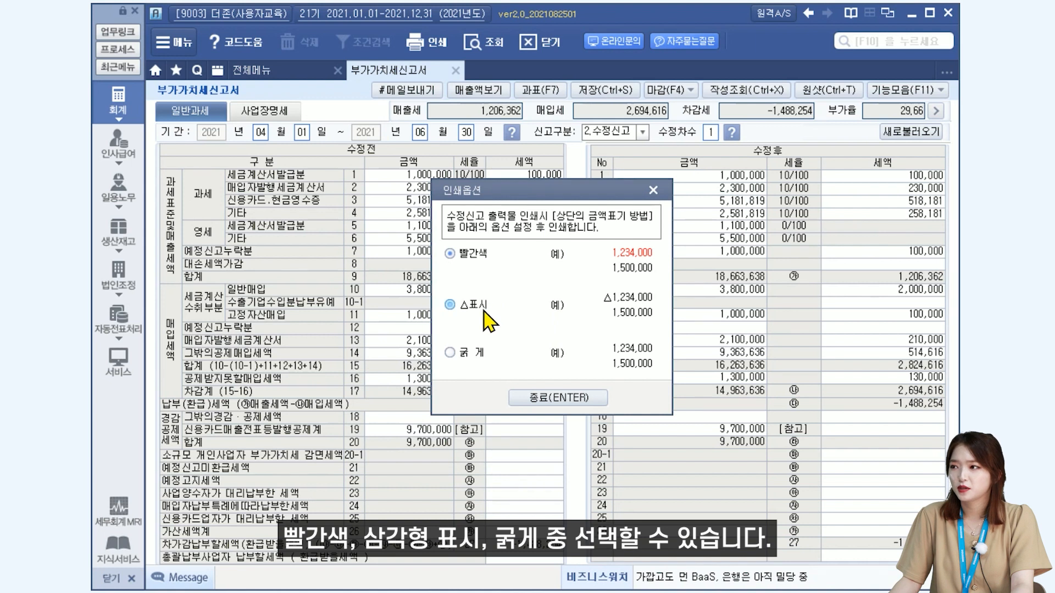
{"action": "left_click", "coordinate": [484, 354]}
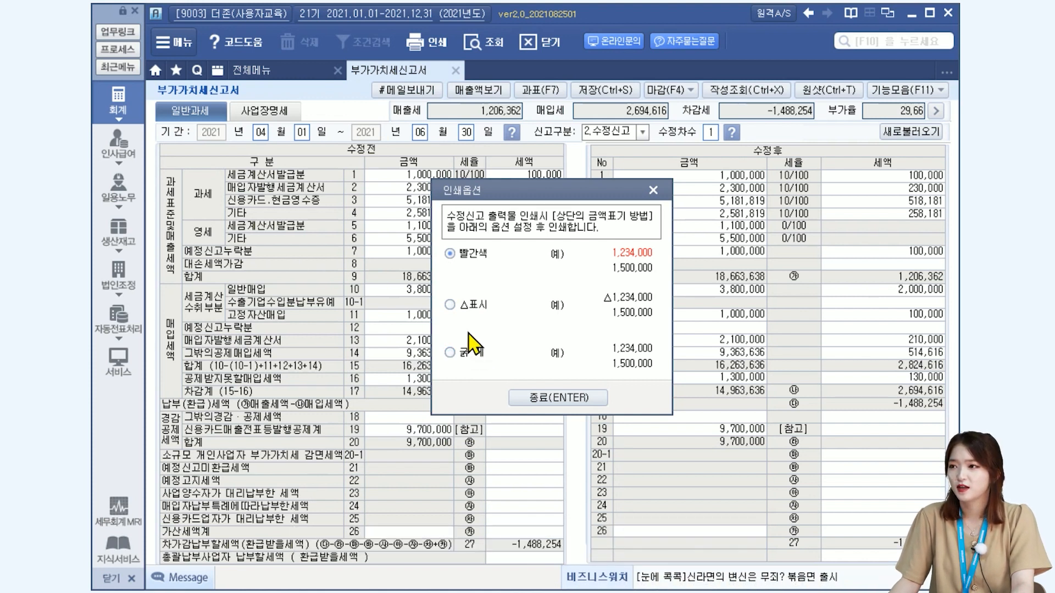
{"action": "left_click", "coordinate": [468, 307]}
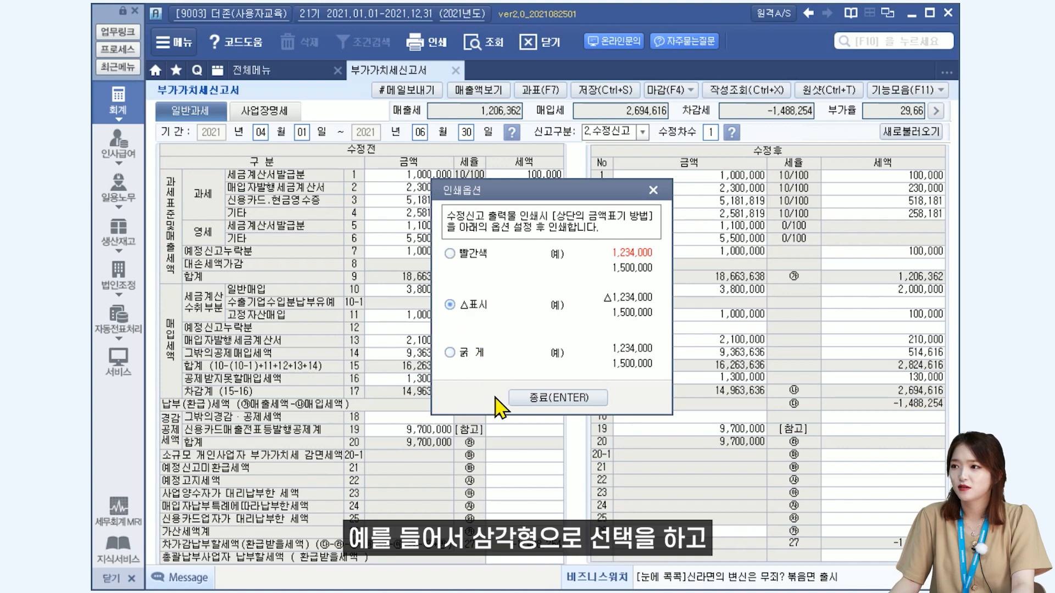
{"action": "left_click", "coordinate": [524, 400]}
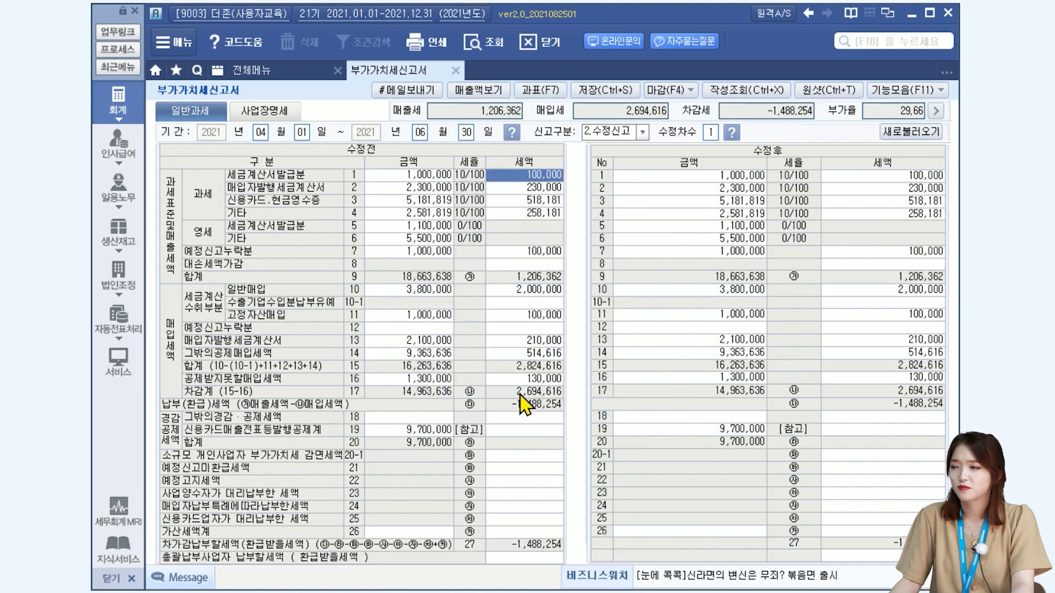
{"action": "left_click", "coordinate": [432, 37]}
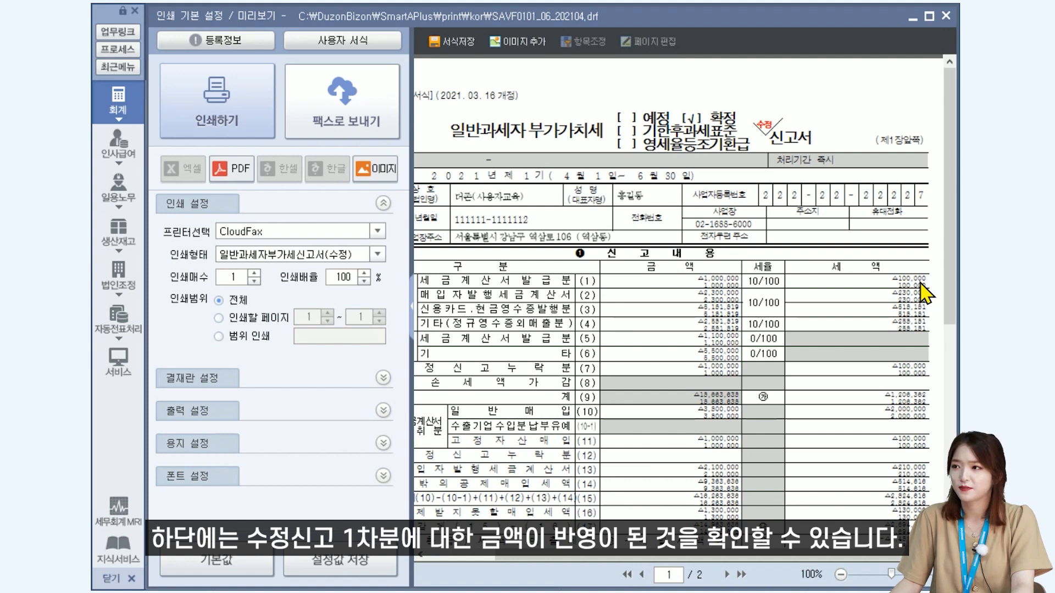
{"action": "left_click", "coordinate": [946, 16]}
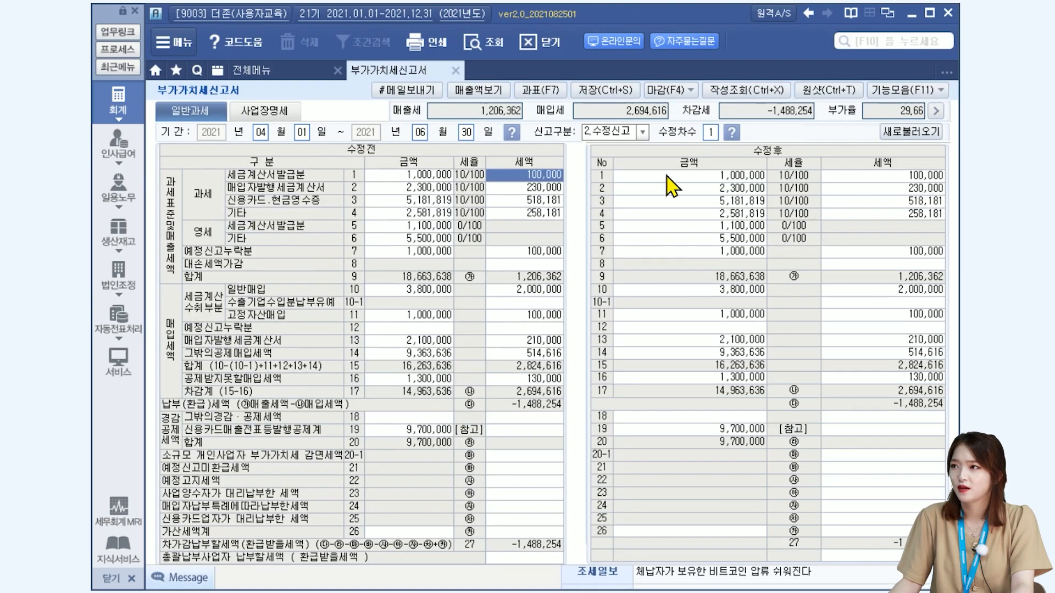
Return 신고구분 to 1.정기신고, load the saved return data, and check the 전표복사 function's availability.
{"action": "left_click", "coordinate": [642, 132]}
{"action": "left_click", "coordinate": [632, 149]}
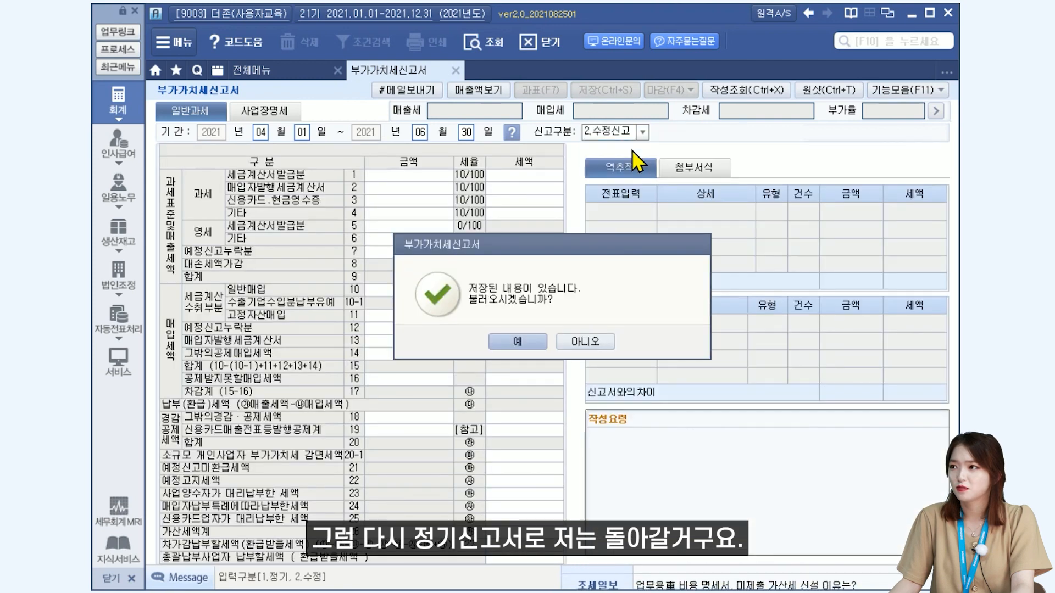
{"action": "left_click", "coordinate": [514, 341]}
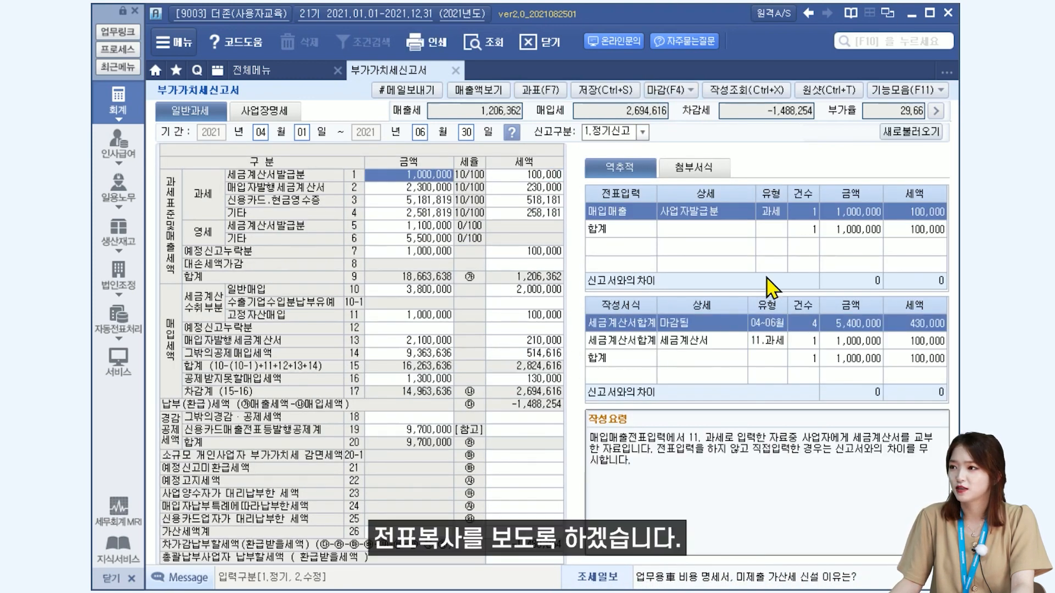
{"action": "left_click", "coordinate": [903, 92]}
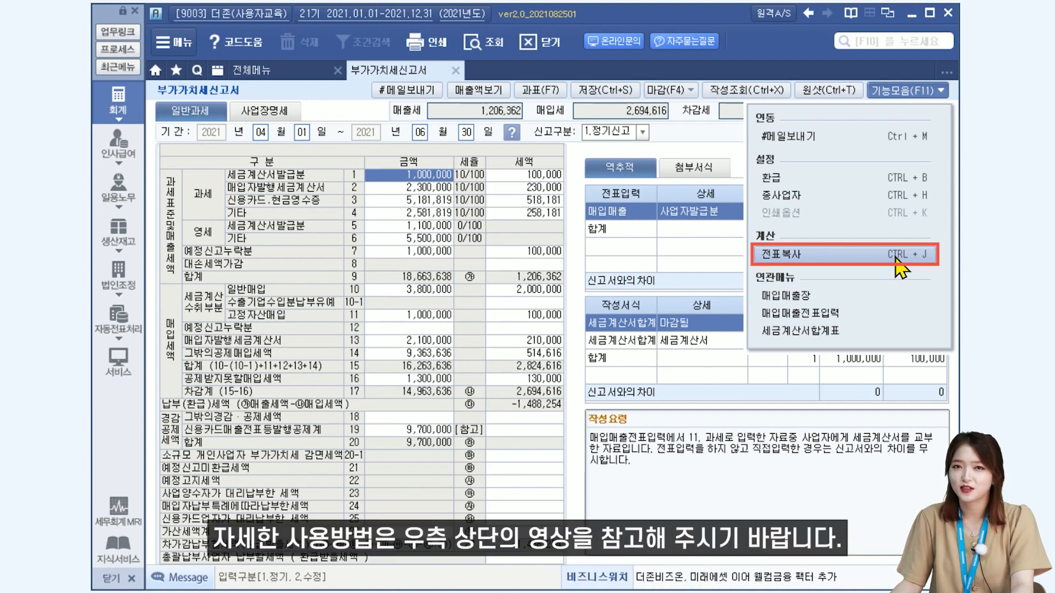
{"action": "left_click", "coordinate": [851, 365]}
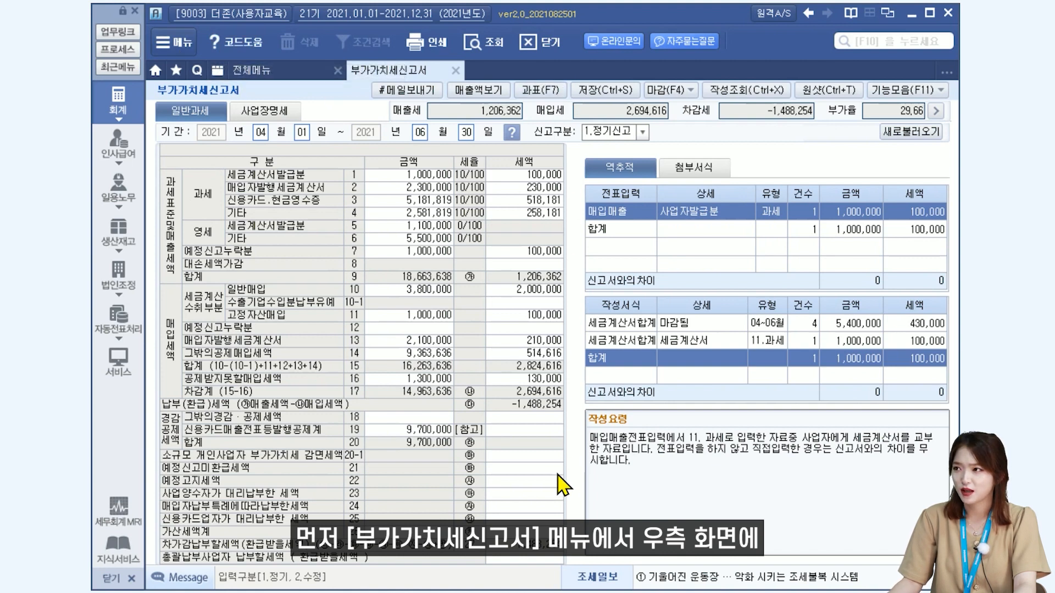
Select all the attached forms under 첨부서식 and print them in one batch to PDF.
{"action": "left_click", "coordinate": [707, 172]}
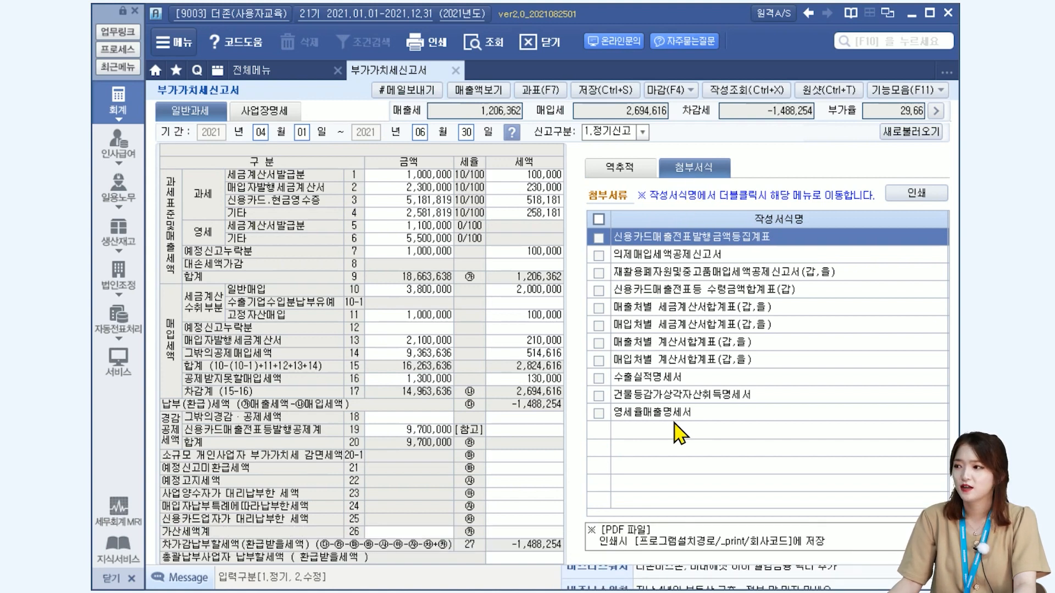
{"action": "left_click", "coordinate": [599, 219]}
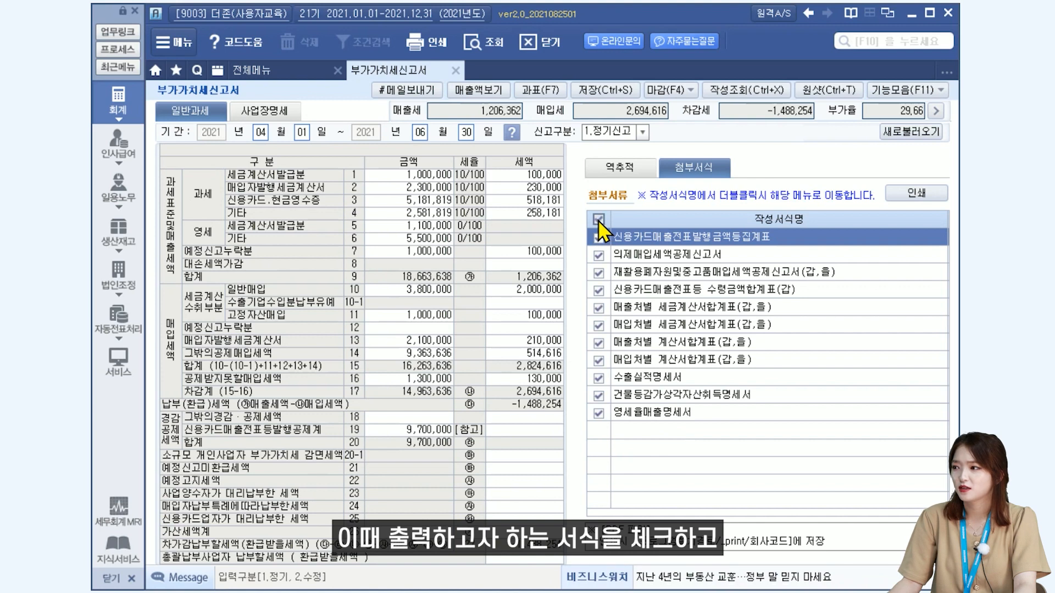
{"action": "left_click", "coordinate": [912, 195]}
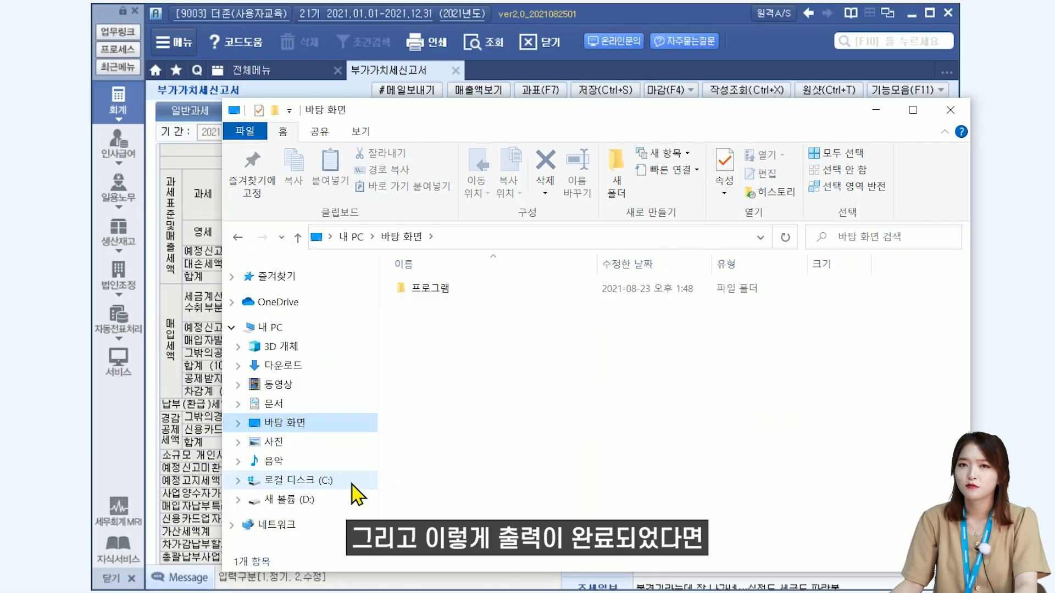
Switch to File Explorer and open the PDF output folder C:\DuzonBizon\SmartAPlus\_print\9003.
{"action": "left_click", "coordinate": [352, 483]}
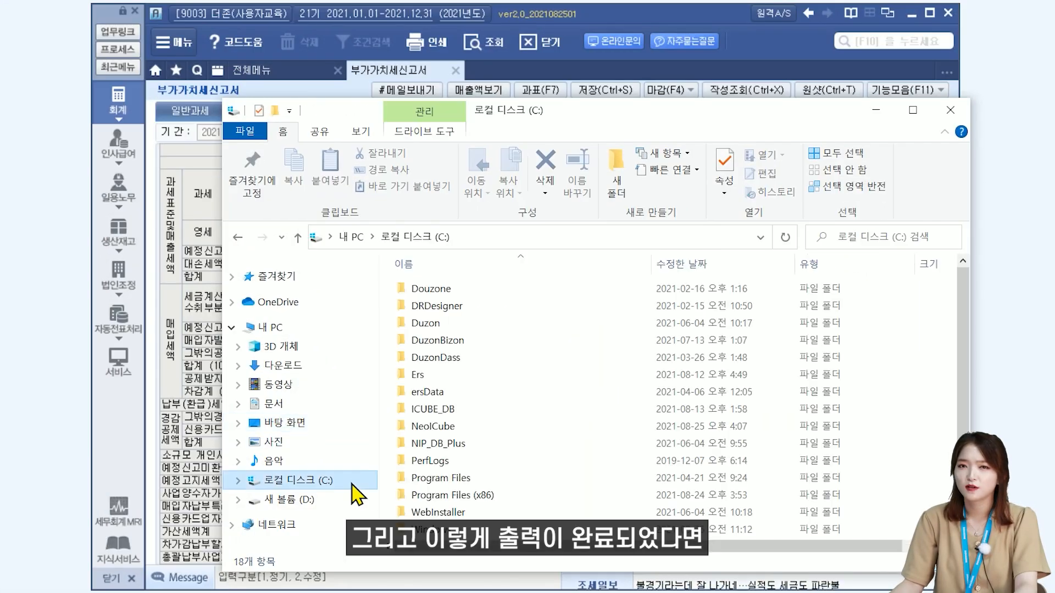
{"action": "left_click", "coordinate": [467, 341]}
{"action": "double_click", "coordinate": [467, 341]}
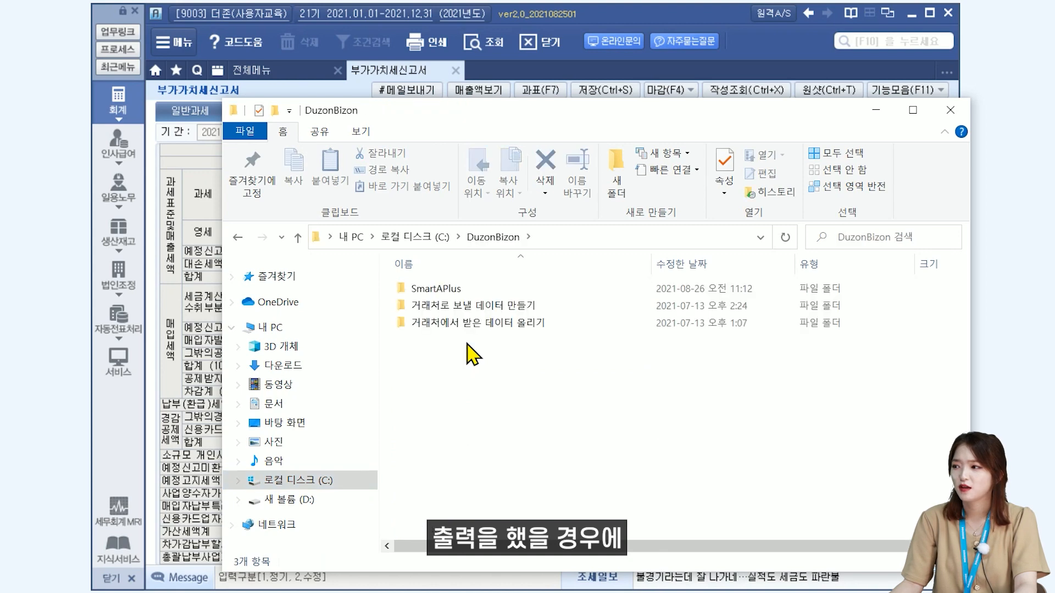
{"action": "double_click", "coordinate": [468, 291]}
{"action": "double_click", "coordinate": [446, 340]}
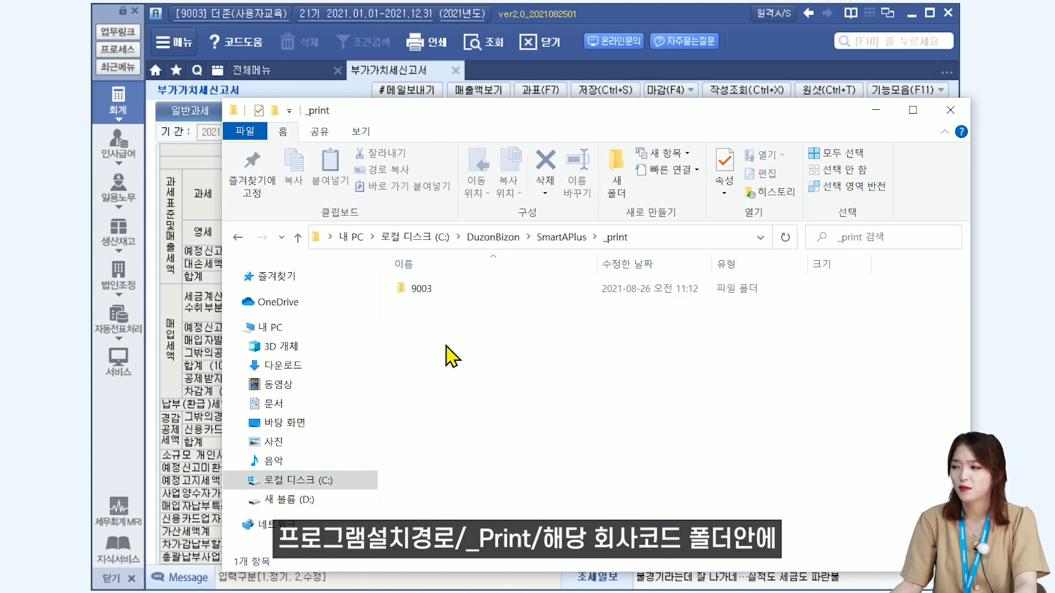
{"action": "double_click", "coordinate": [434, 292]}
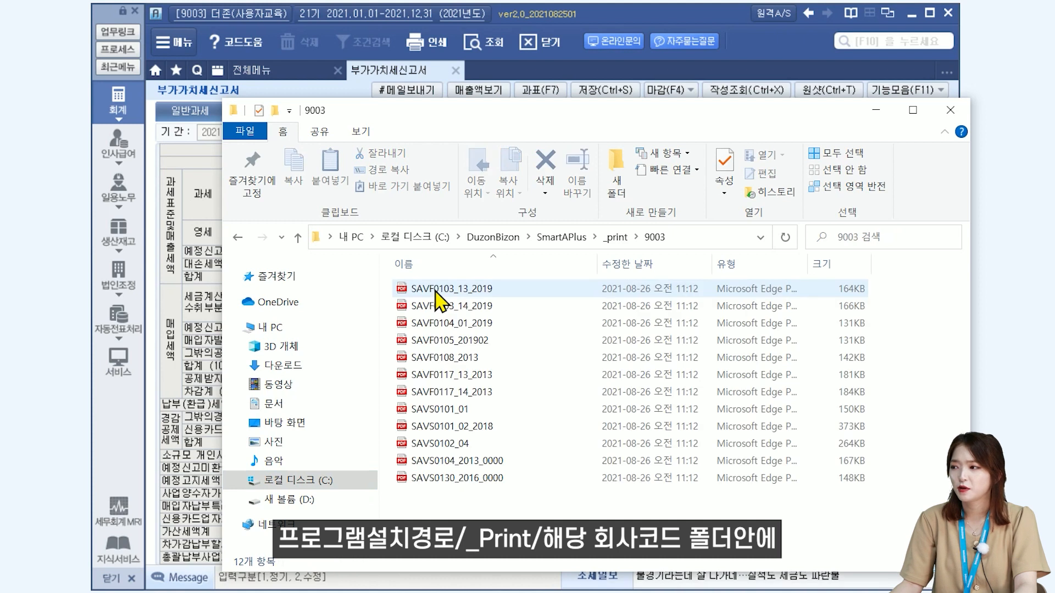